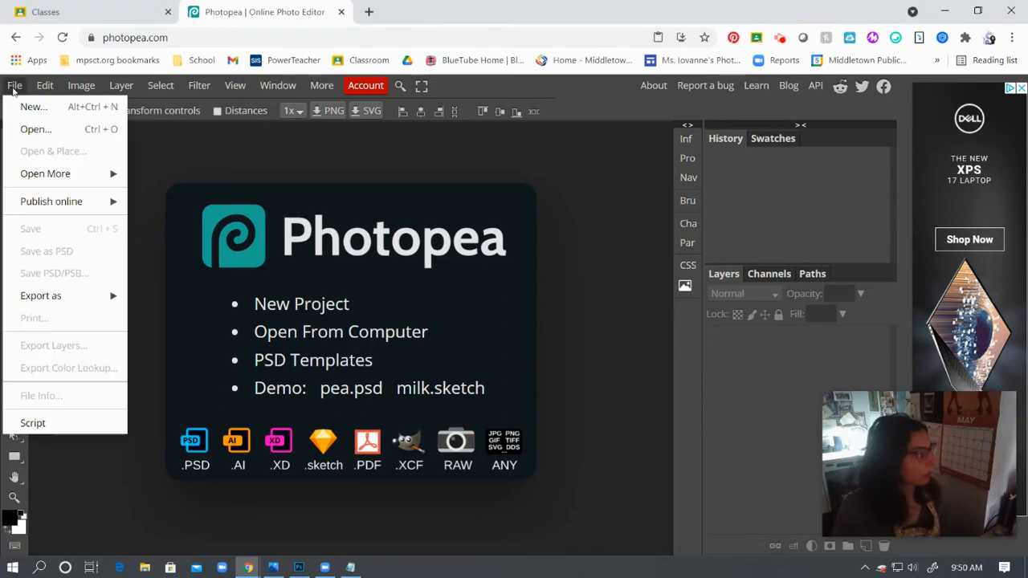
- Open the stop sign photo IMG_8315 from the Comp folder in Pictures
click(26, 130)
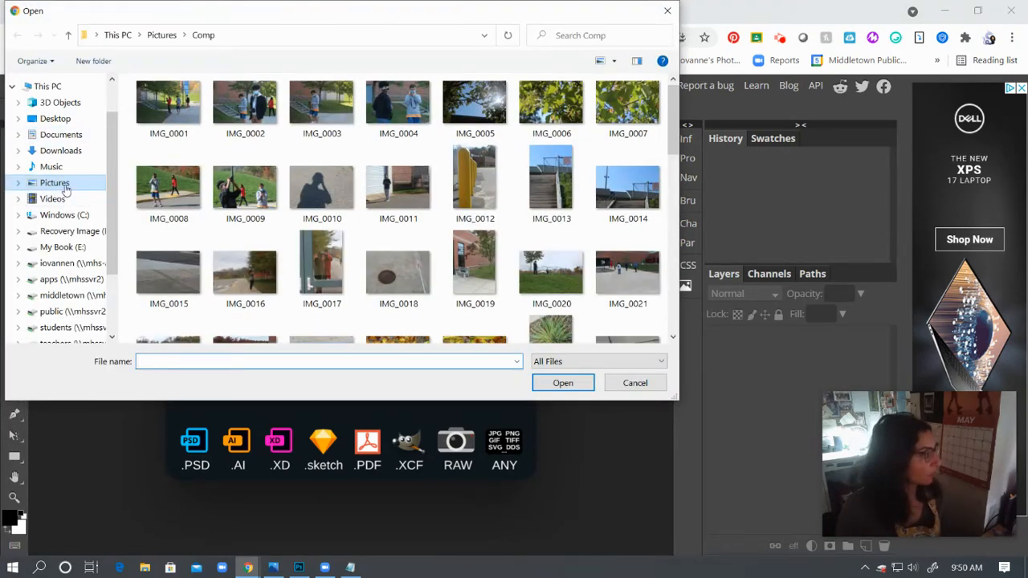
click(66, 187)
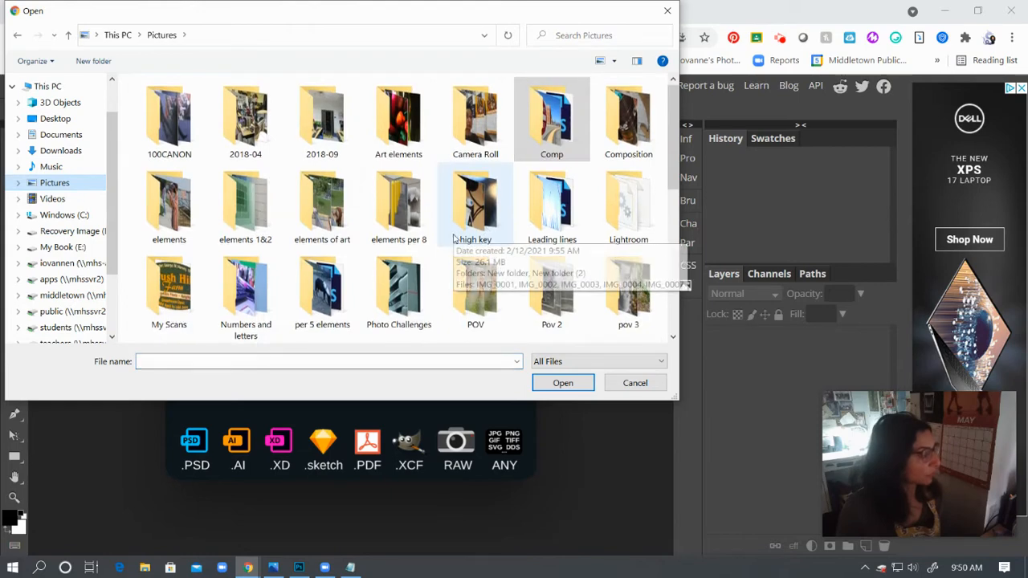
scroll(466, 234, down, 4)
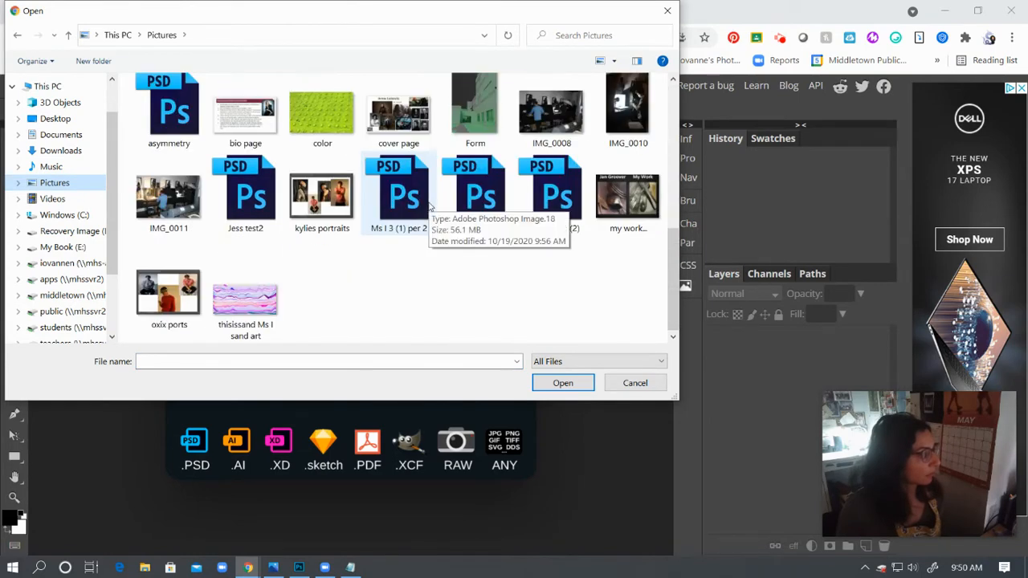
scroll(430, 207, up, 2)
scroll(430, 207, up, 3)
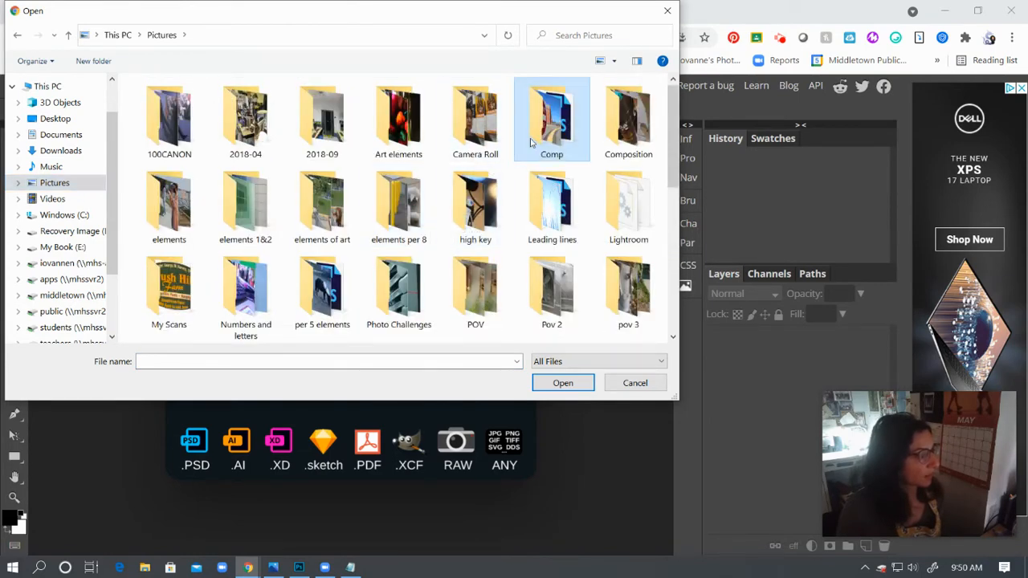
double_click(530, 138)
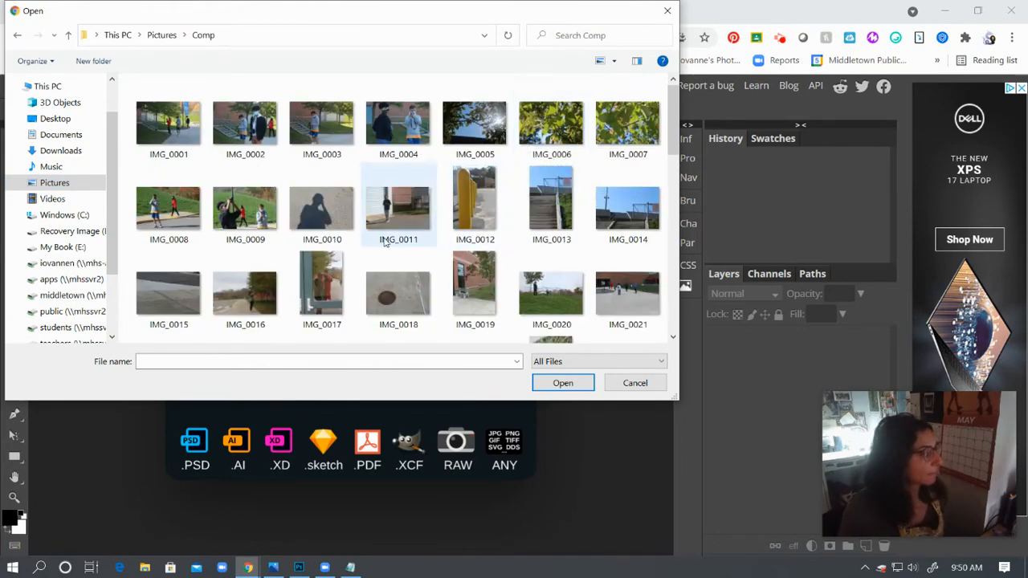
scroll(387, 241, down, 15)
scroll(387, 241, down, 2)
click(245, 305)
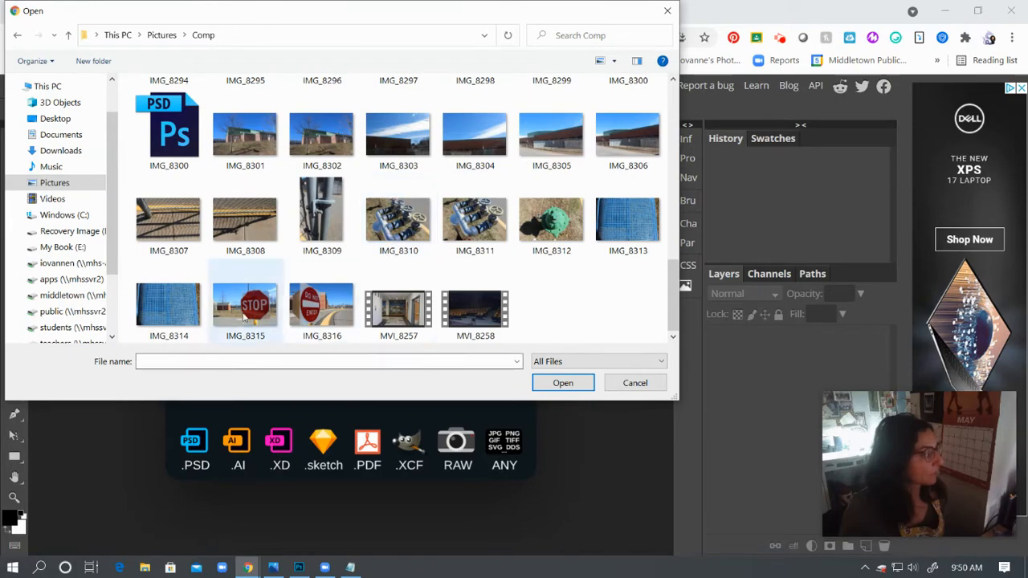
click(562, 383)
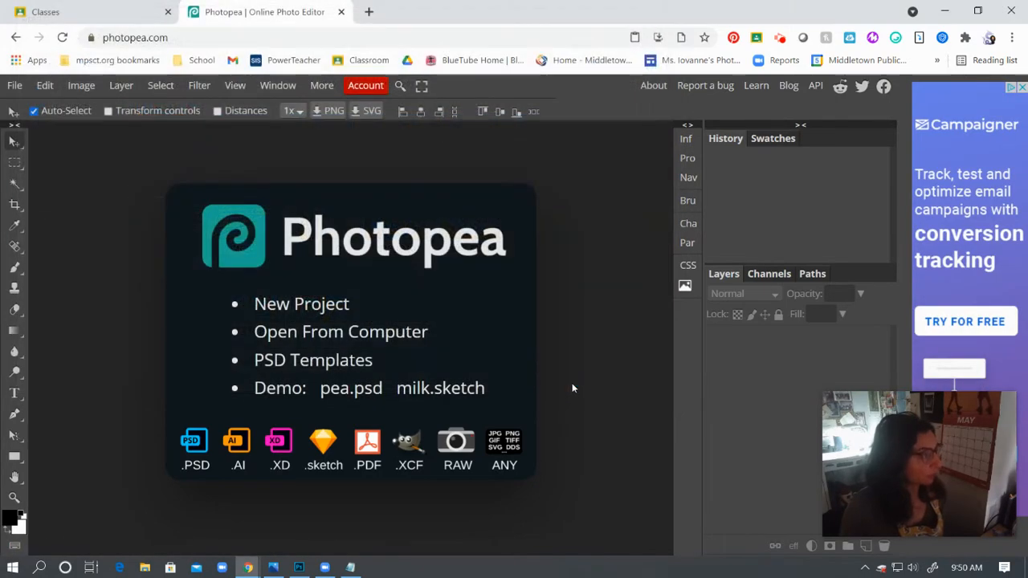
mouse_move(923, 419)
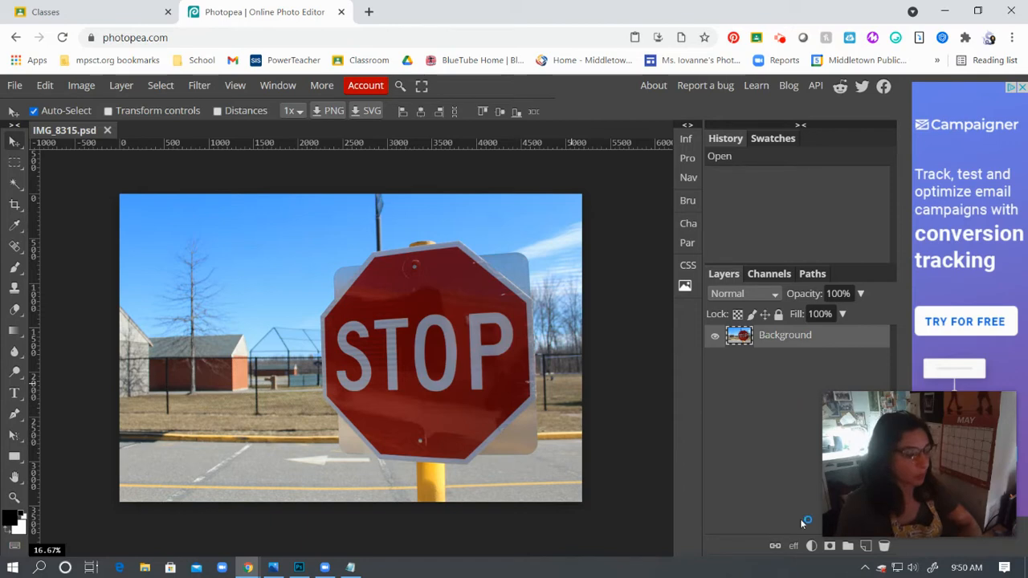
click(810, 546)
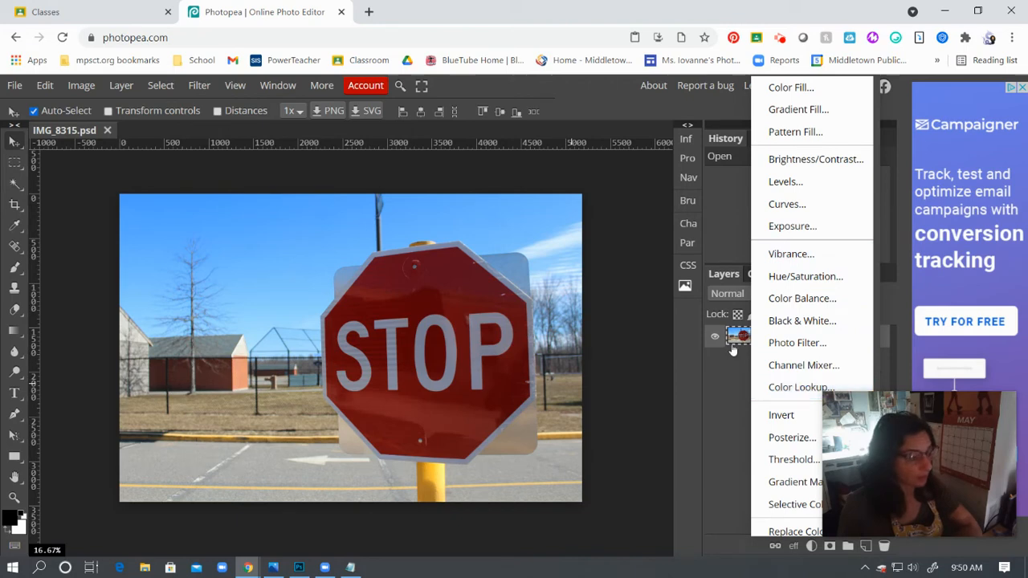
click(902, 297)
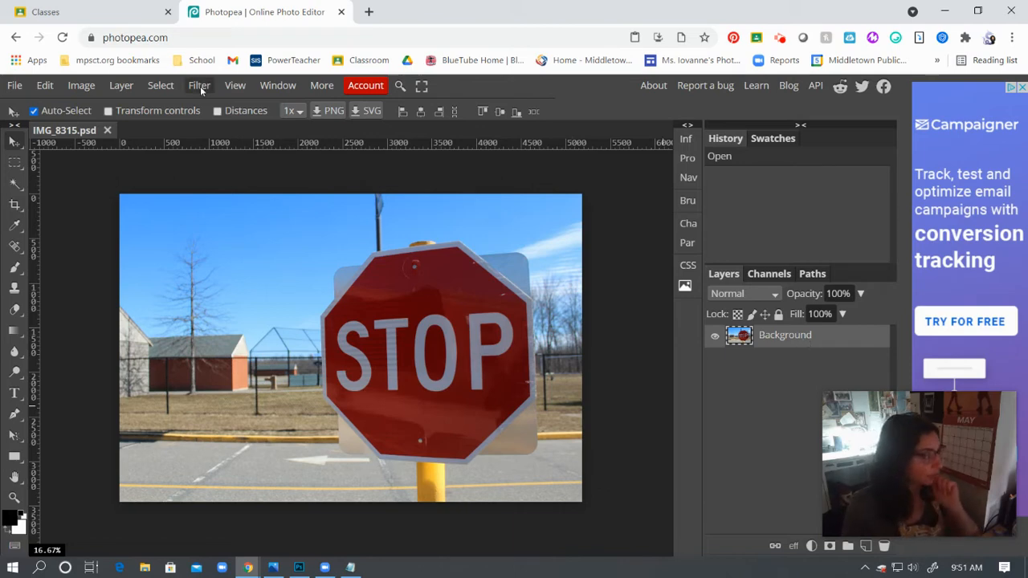
- Switch to Photoshop and try to convert the Color Balance 1 layer of race car finished.psd for smart filters
click(300, 565)
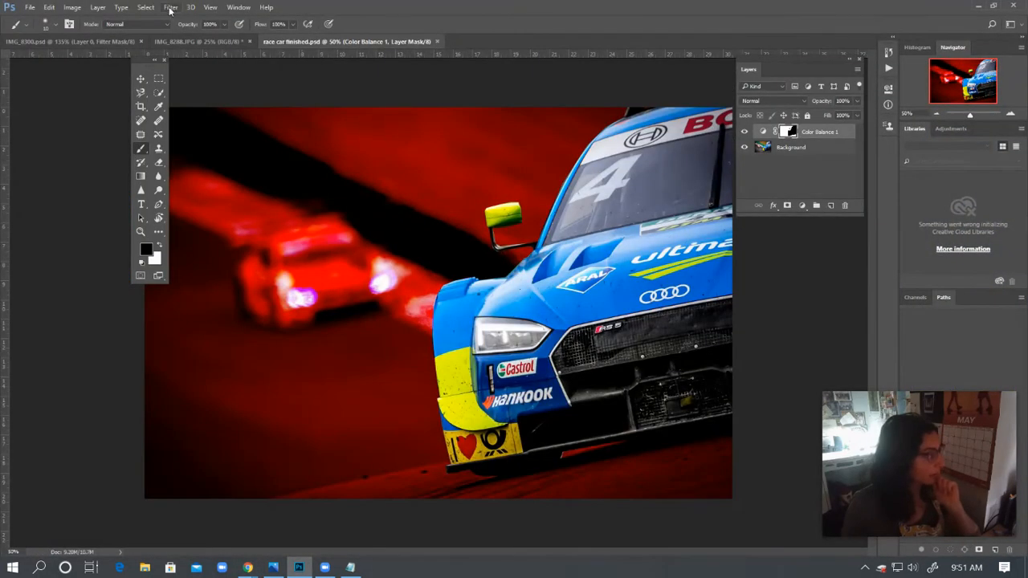
click(163, 7)
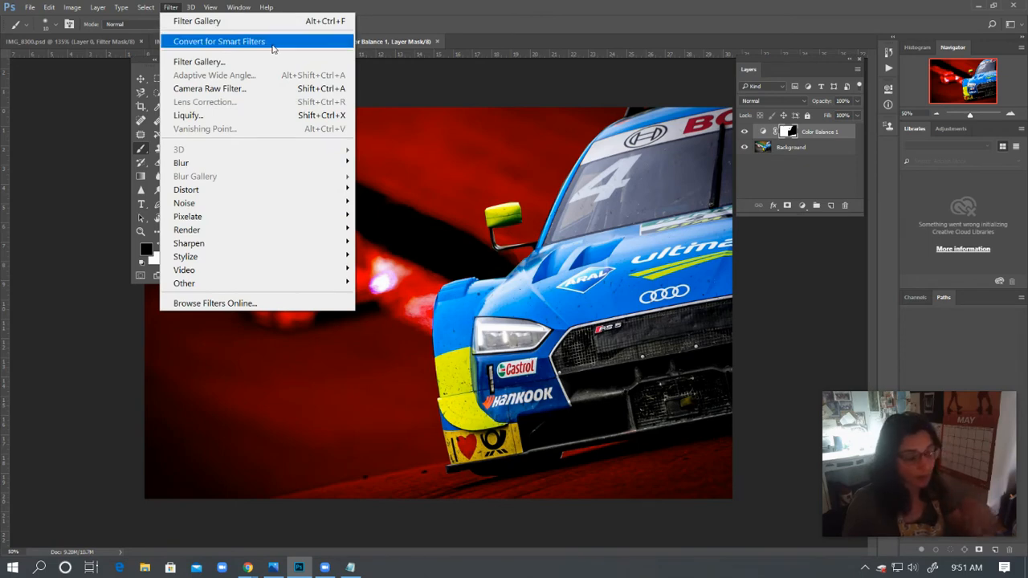
click(273, 46)
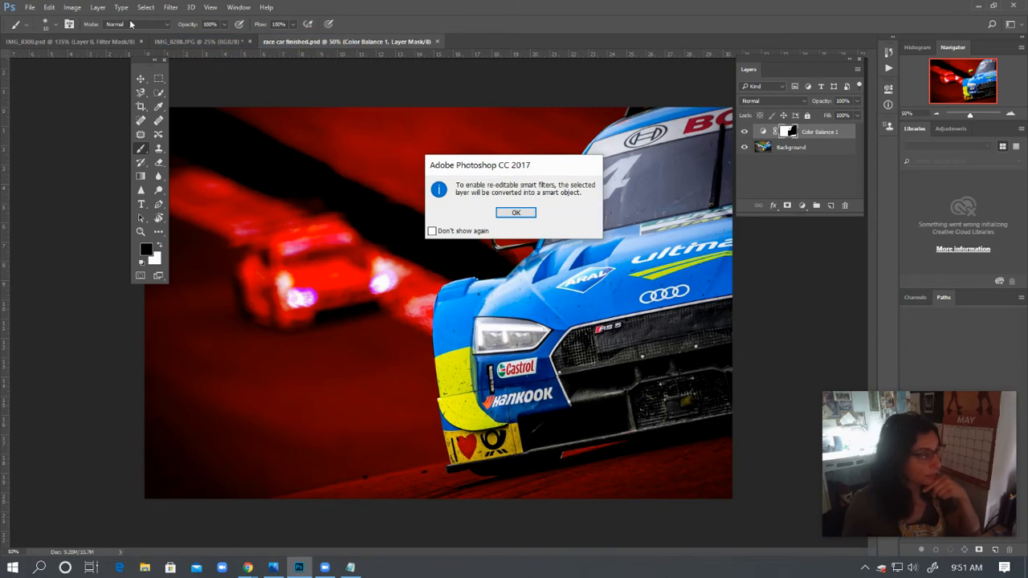
click(518, 214)
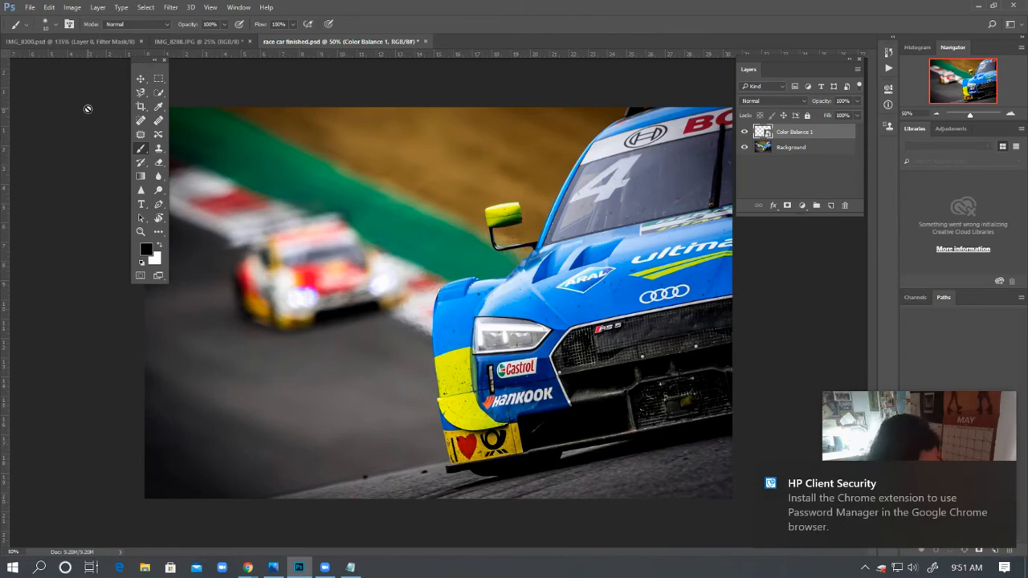
key(backslash)
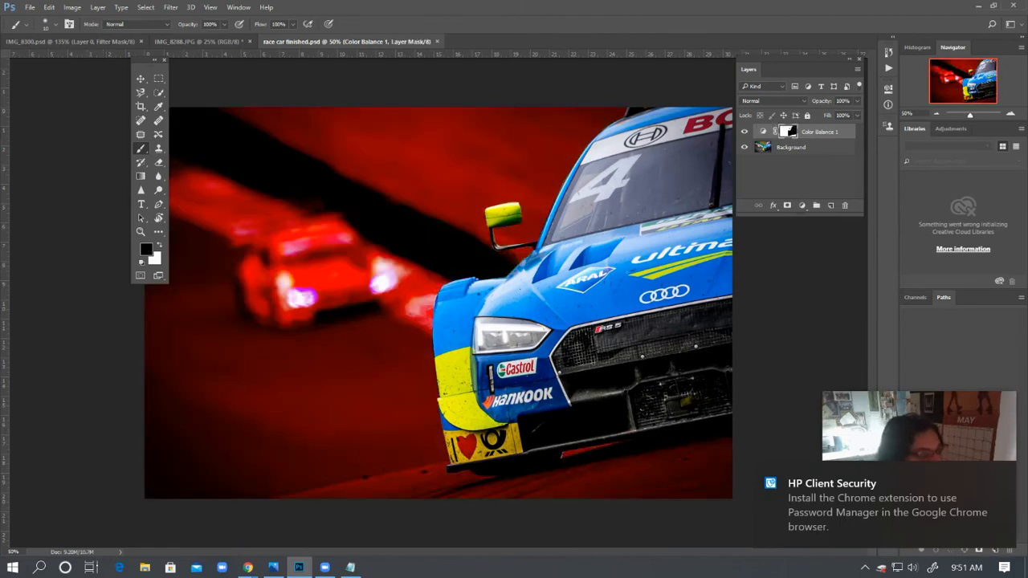
- Switch back to Photopea and convert the Background layer of the stop sign photo to a smart object
mouse_move(248, 566)
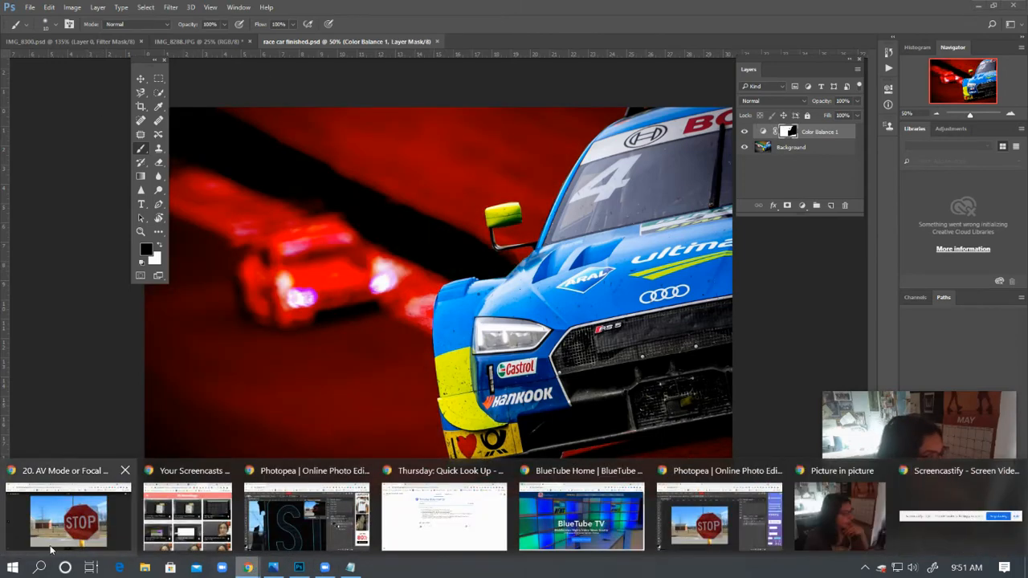
click(120, 525)
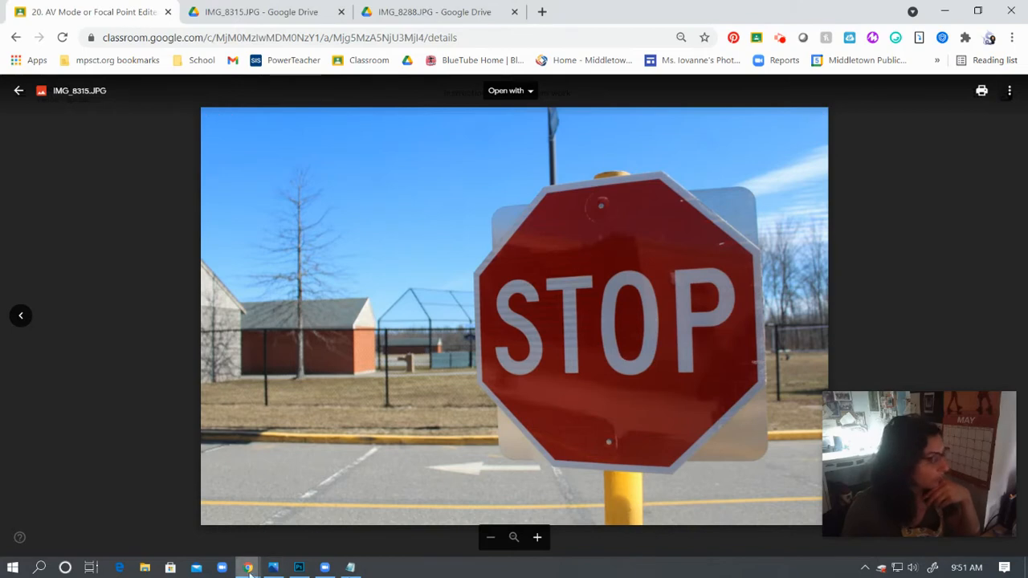
mouse_move(249, 567)
click(719, 513)
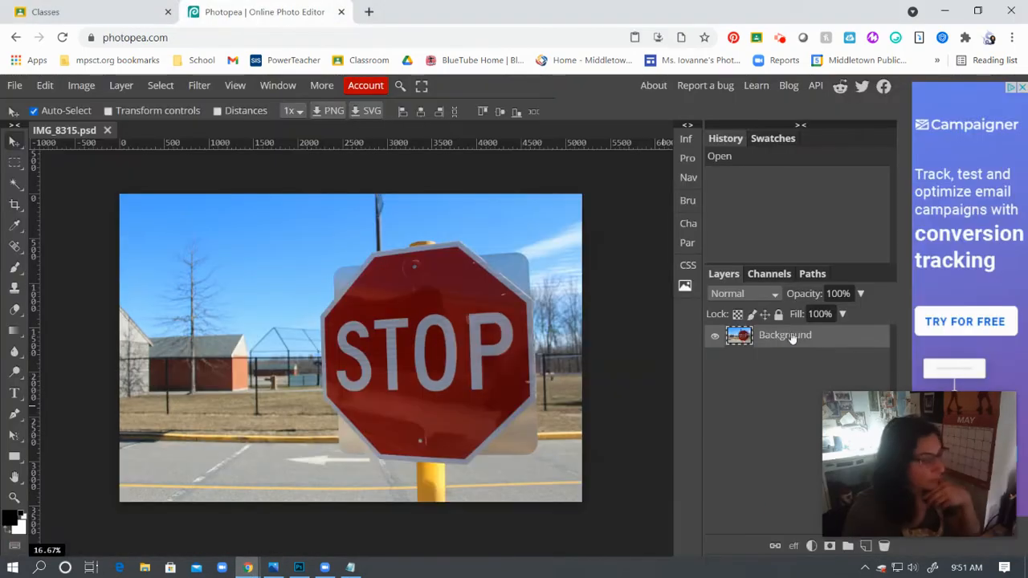
right_click(801, 344)
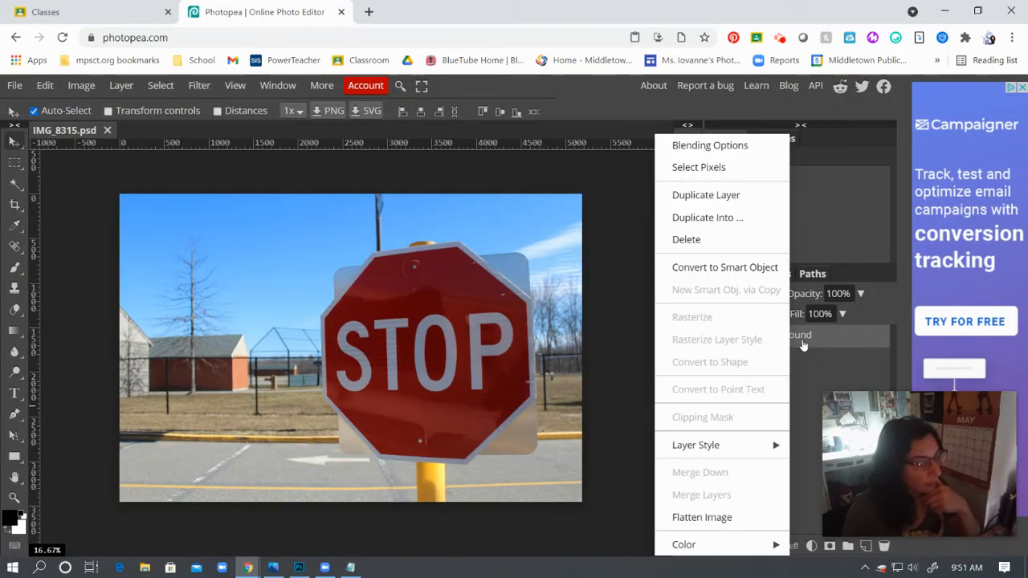
click(748, 270)
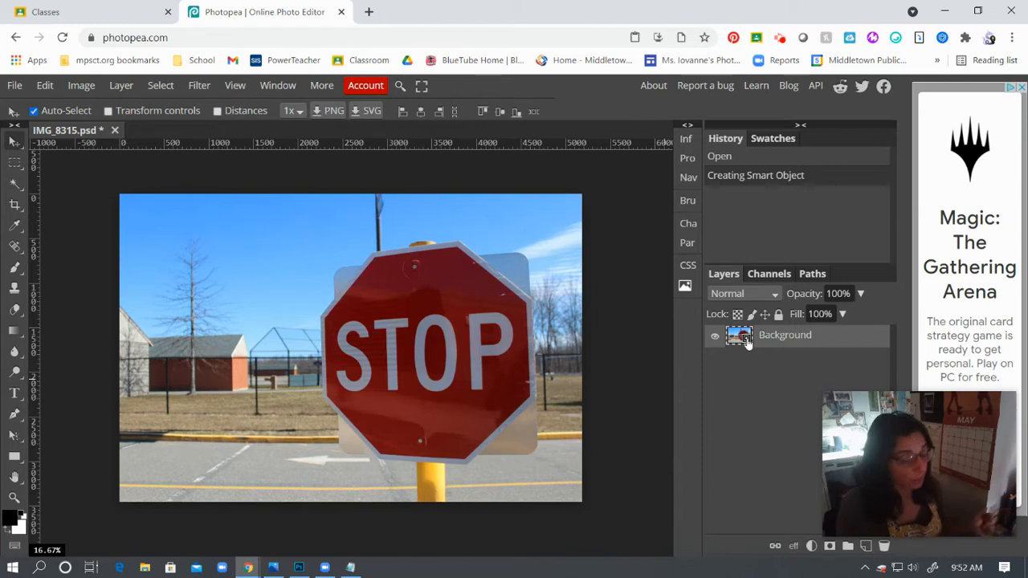
- Apply the Glowing Edges effect from the Filter Gallery with edge width 1, edge brightness 10 and smoothness 1
click(200, 86)
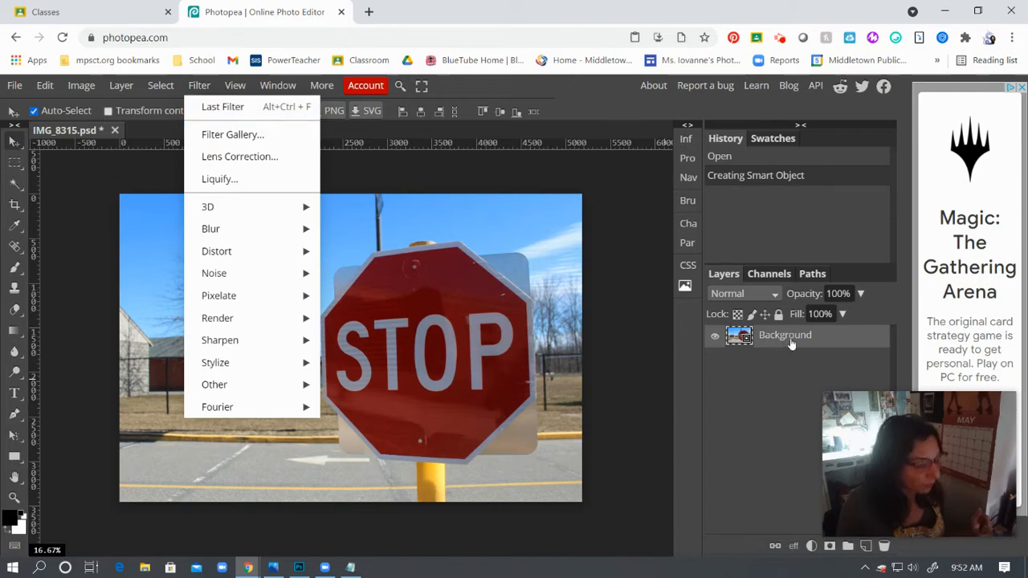
click(276, 141)
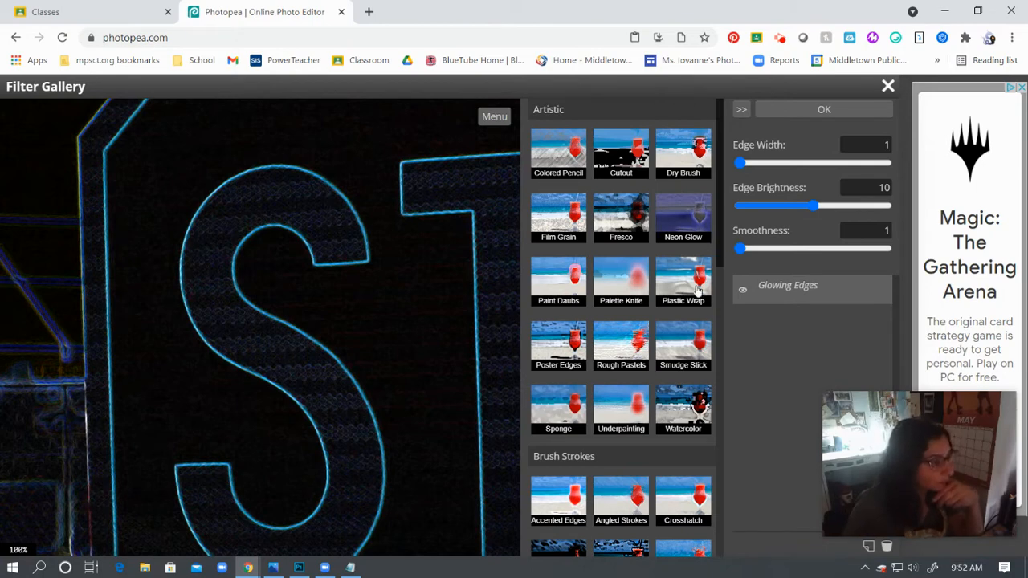
scroll(631, 437, down, 3)
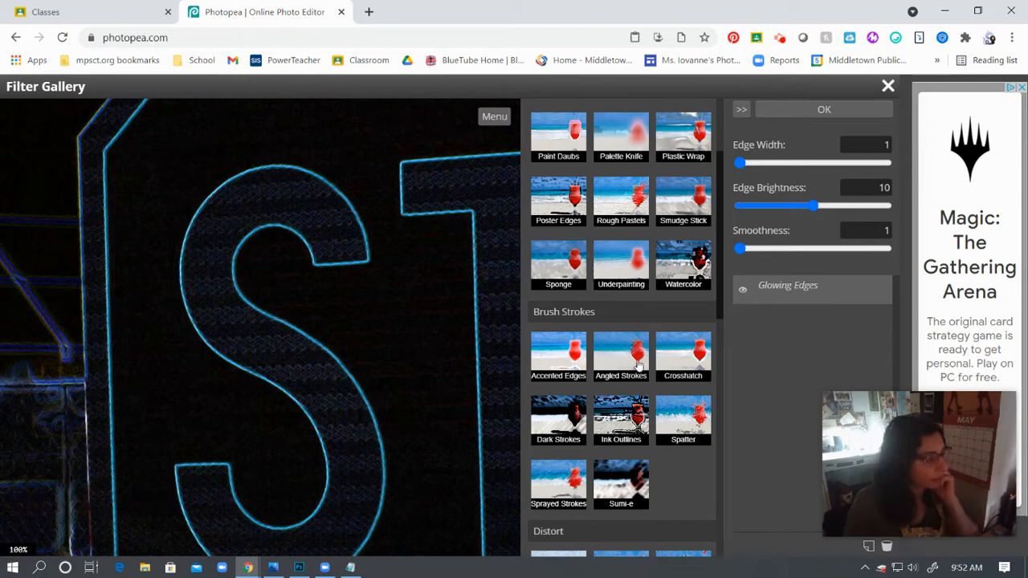
scroll(631, 365, down, 2)
scroll(625, 365, down, 1)
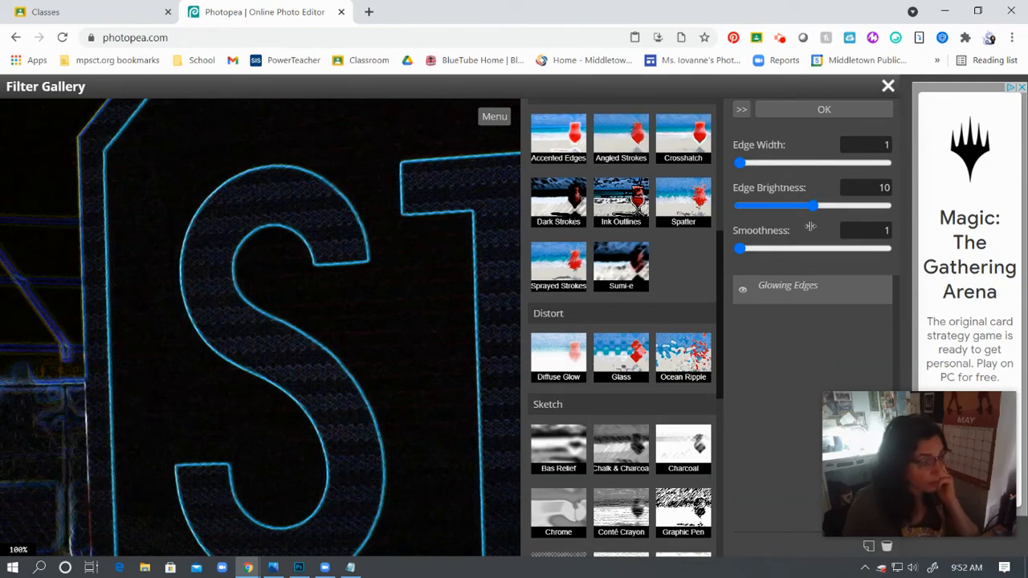
click(823, 110)
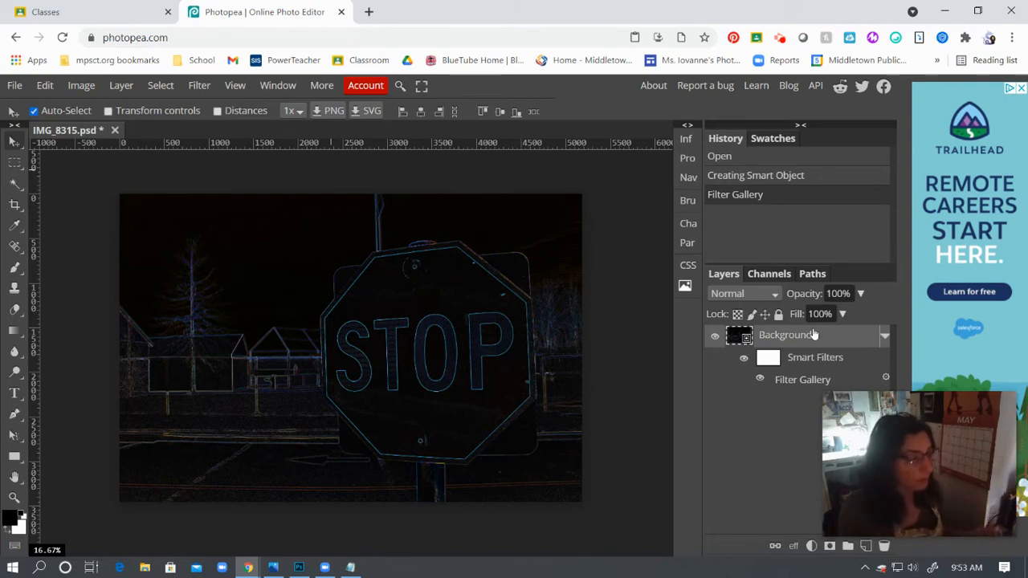
- Target the Smart Filters mask and activate the Brush tool with black as foreground and white as background colour
click(766, 358)
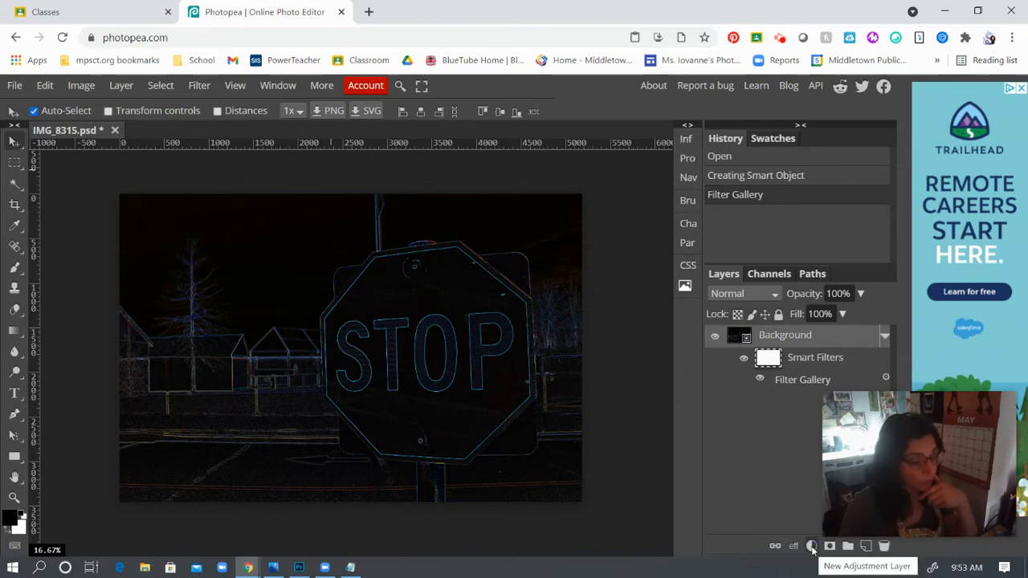
click(768, 361)
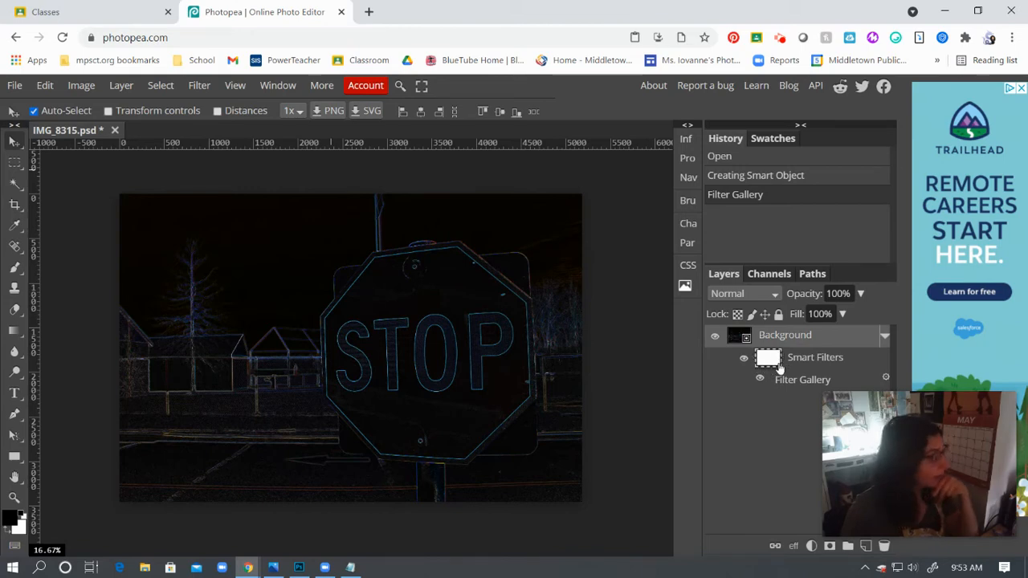
click(15, 268)
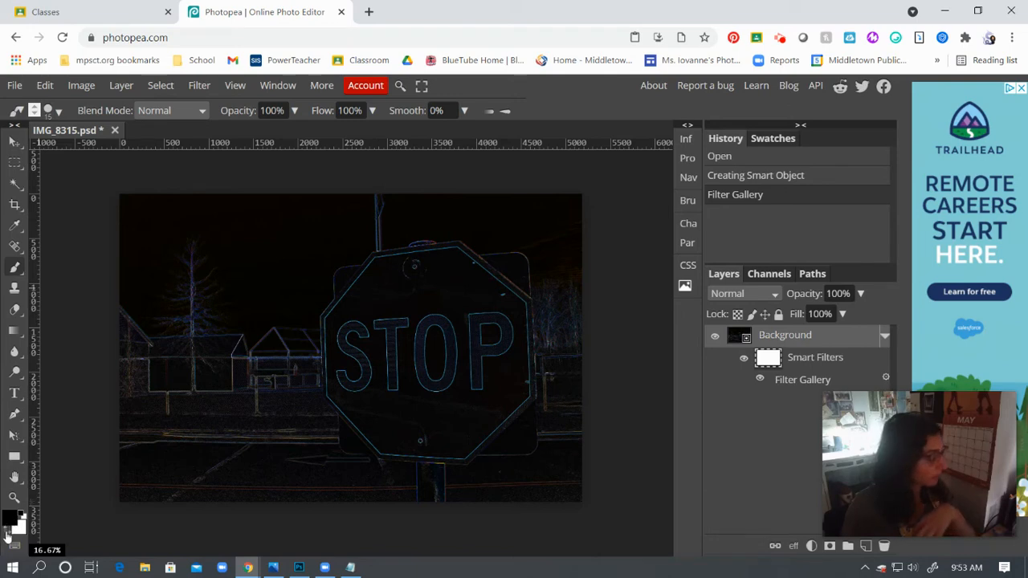
key(x)
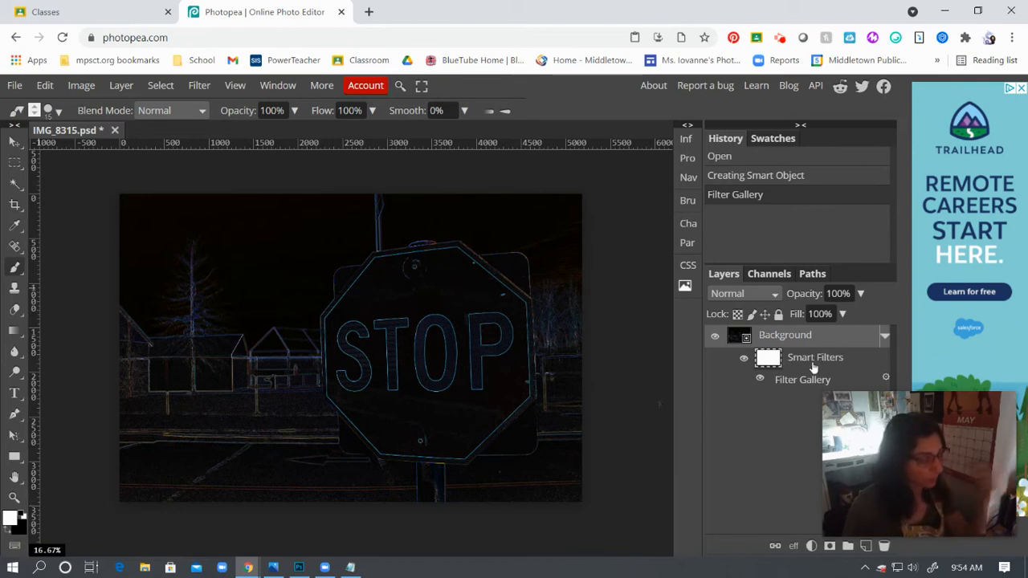
click(5, 531)
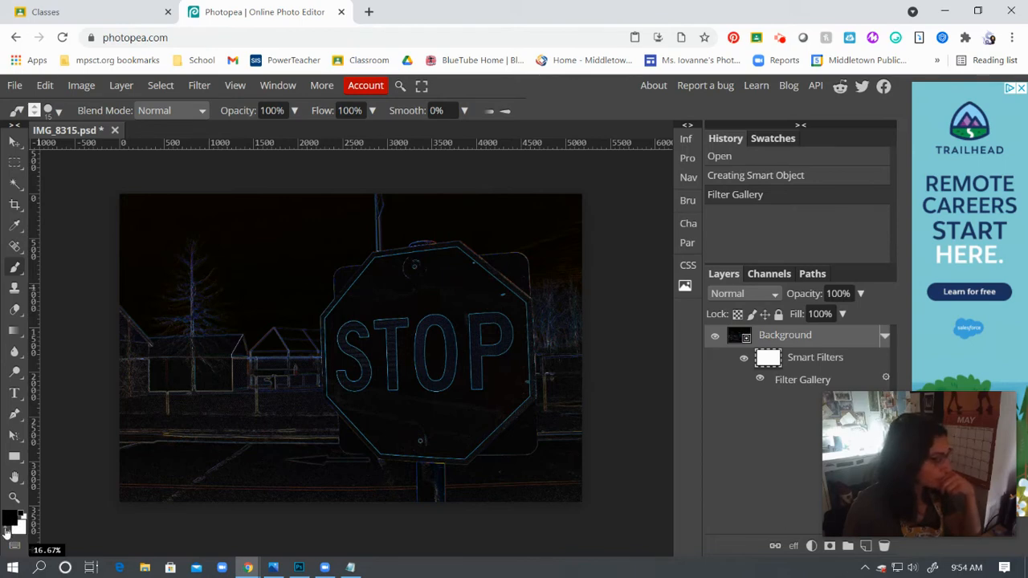
click(6, 532)
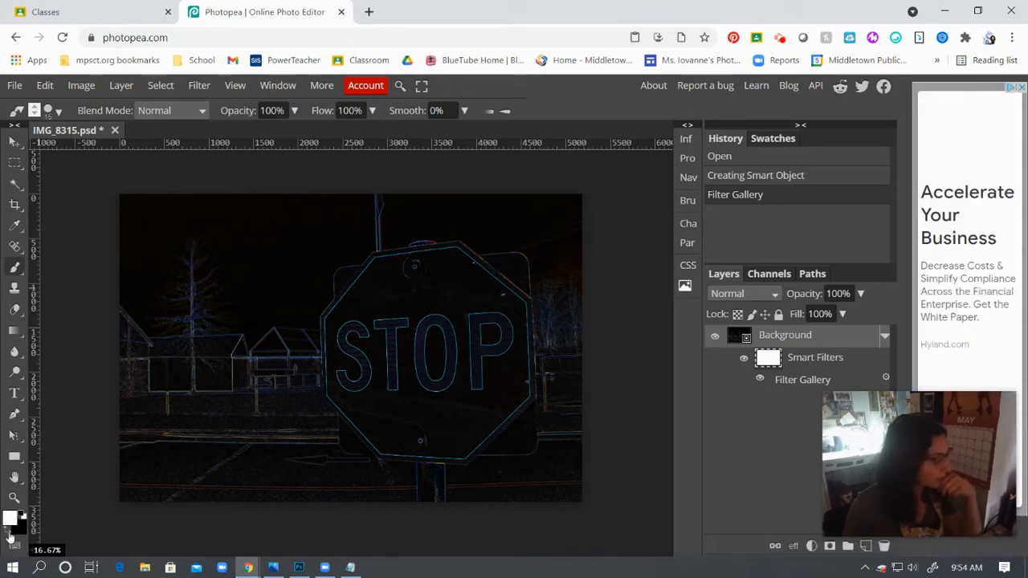
click(7, 532)
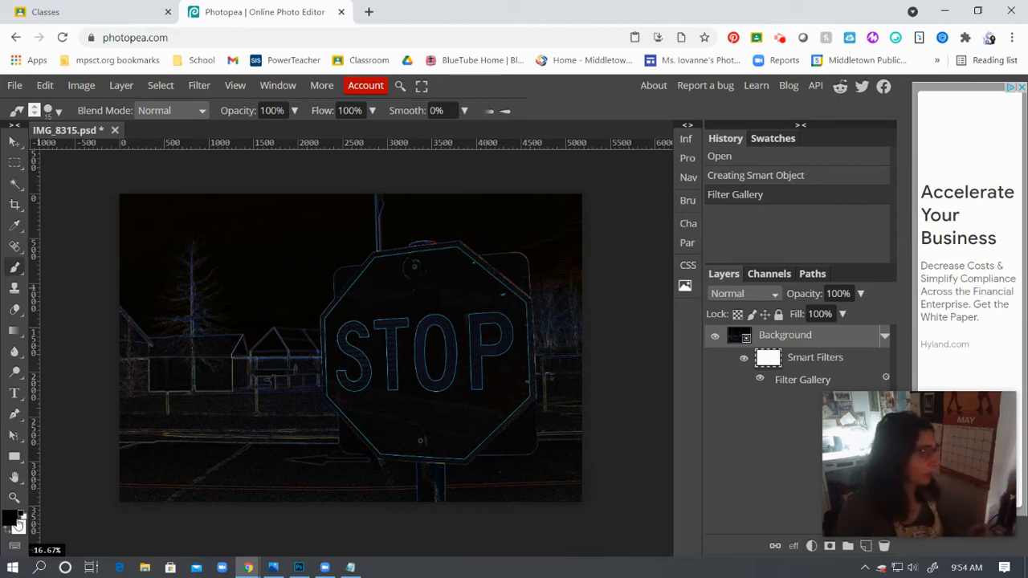
click(11, 521)
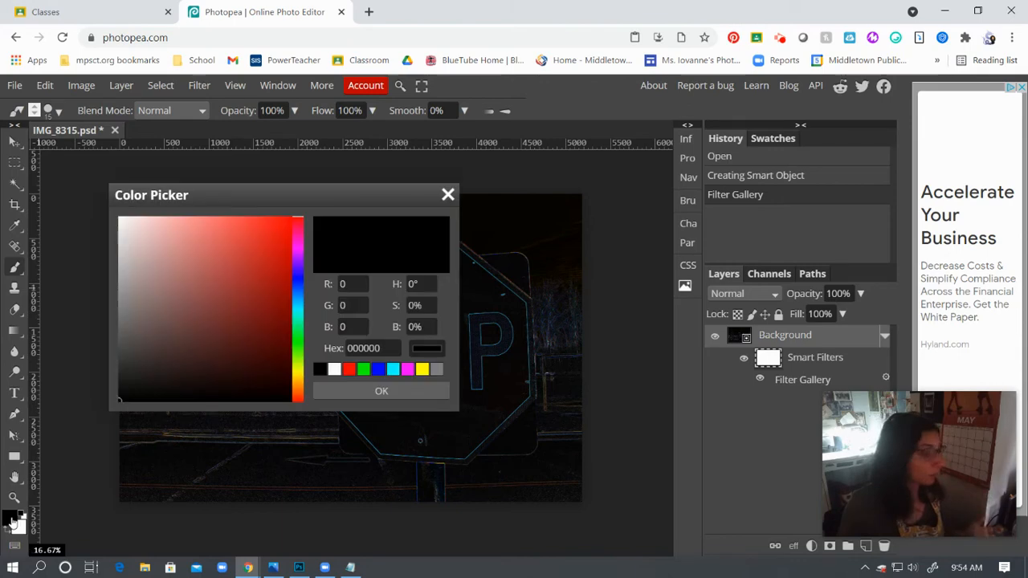
click(447, 196)
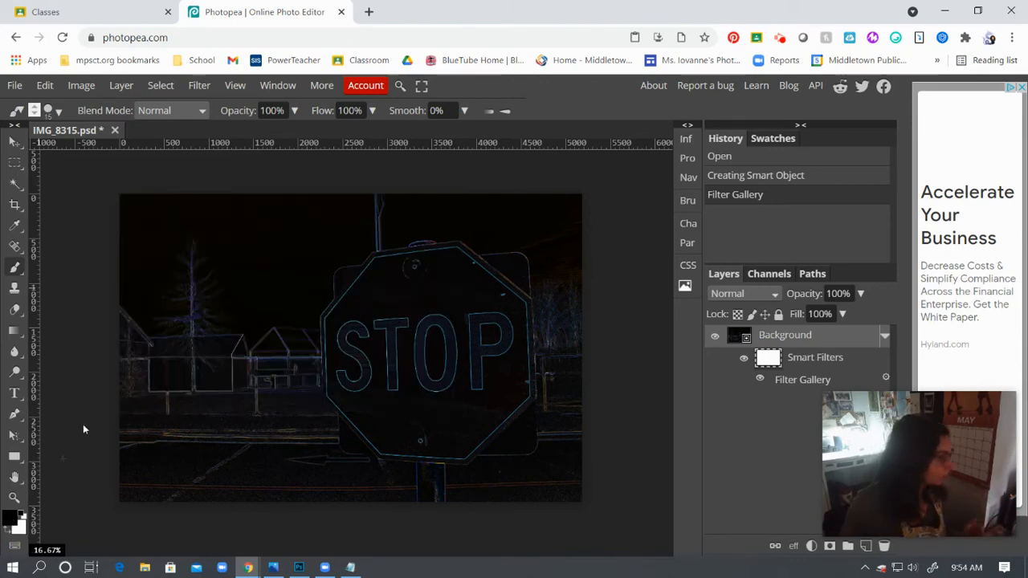
- Set the brush hardness to 0% and its size to 1000 px
click(58, 111)
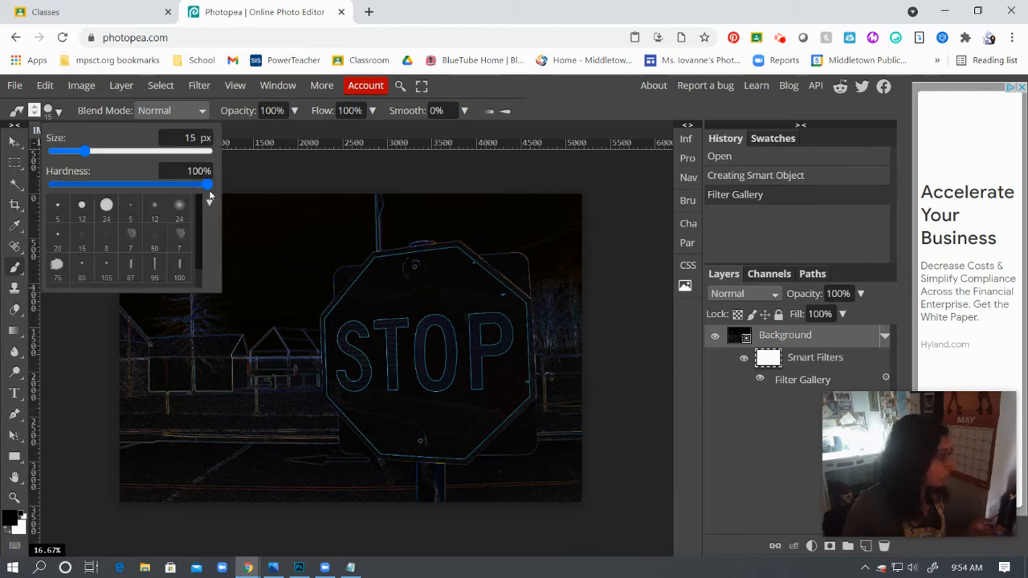
drag(205, 188, 48, 186)
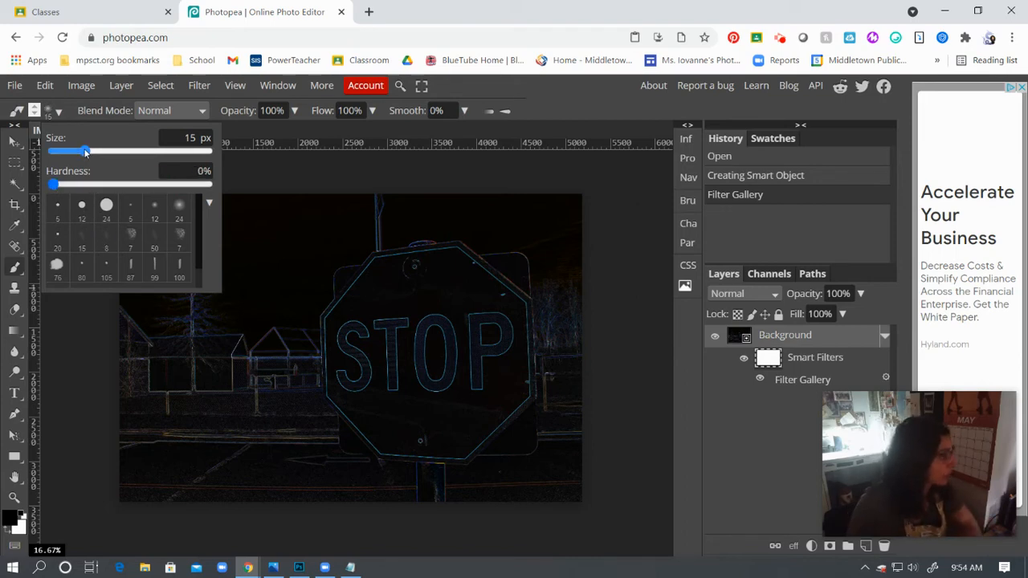
drag(85, 151, 115, 151)
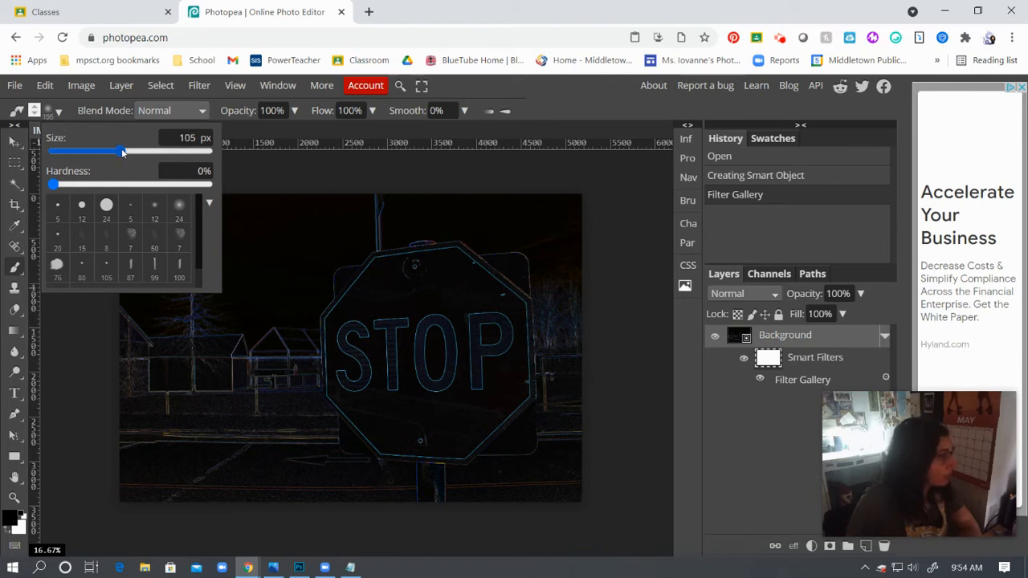
drag(125, 155, 208, 147)
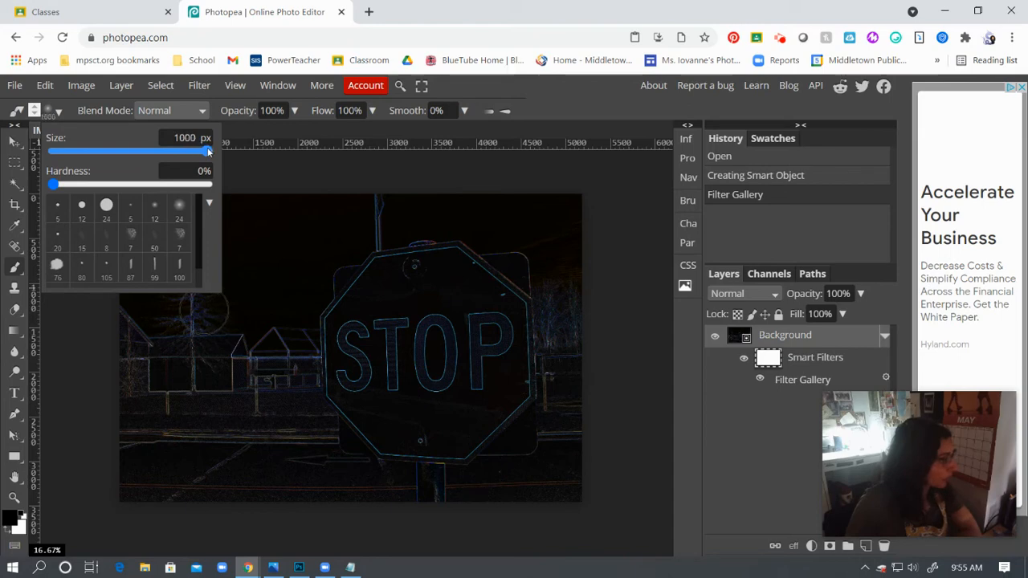
- Paint black on the filter mask over the scenery around the stop sign to remove the glowing edges there
click(138, 495)
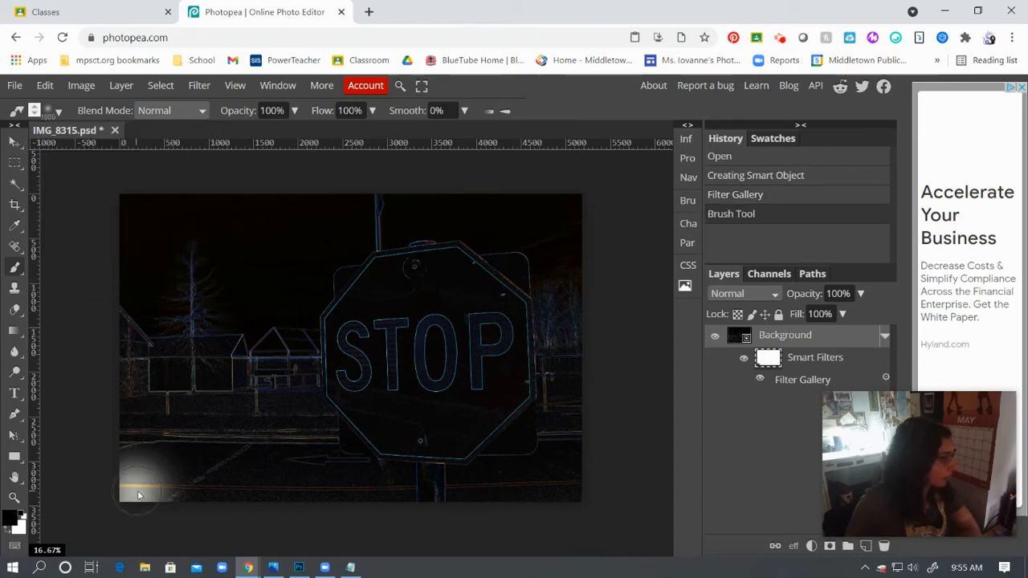
mouse_move(139, 491)
mouse_down()
mouse_move(135, 156)
mouse_move(174, 163)
mouse_move(184, 178)
mouse_move(170, 271)
mouse_move(180, 328)
mouse_move(173, 440)
mouse_move(185, 485)
mouse_move(208, 494)
mouse_move(225, 485)
mouse_move(180, 386)
mouse_move(174, 300)
mouse_move(215, 212)
mouse_move(294, 202)
mouse_move(260, 217)
mouse_move(228, 259)
mouse_move(211, 326)
mouse_move(236, 301)
mouse_move(236, 434)
mouse_move(230, 417)
mouse_move(248, 482)
mouse_move(281, 503)
mouse_up()
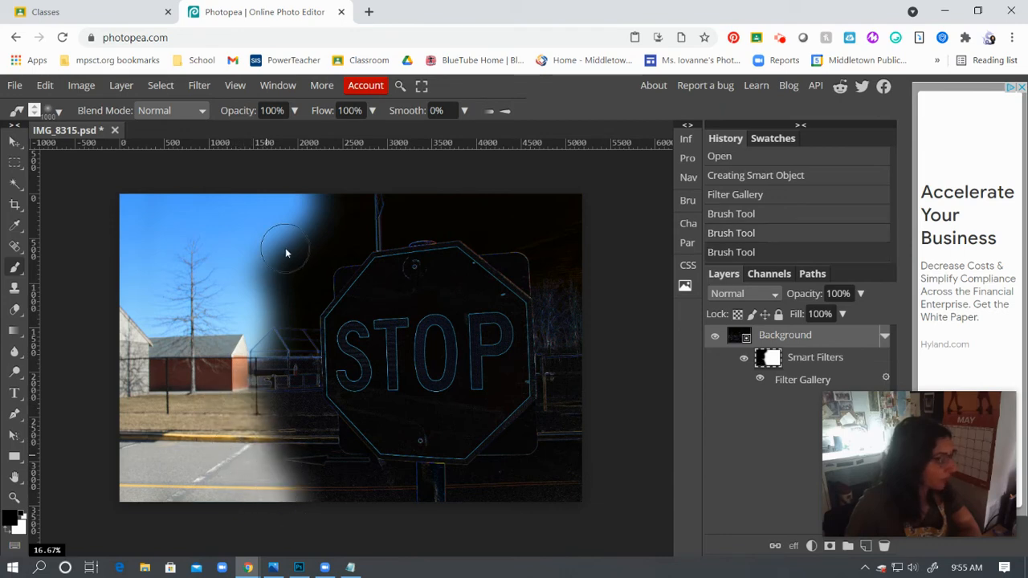
mouse_move(559, 206)
mouse_down()
mouse_move(615, 256)
mouse_move(626, 284)
mouse_move(559, 227)
mouse_move(460, 180)
mouse_move(591, 351)
mouse_move(591, 424)
mouse_move(573, 497)
mouse_move(520, 525)
mouse_move(481, 527)
mouse_move(566, 502)
mouse_up()
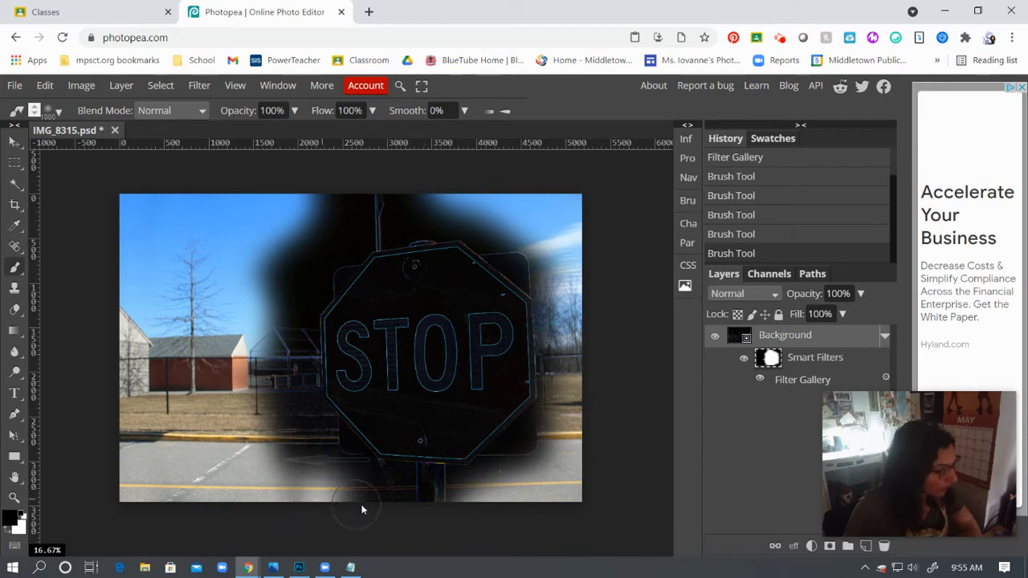
drag(363, 504, 389, 480)
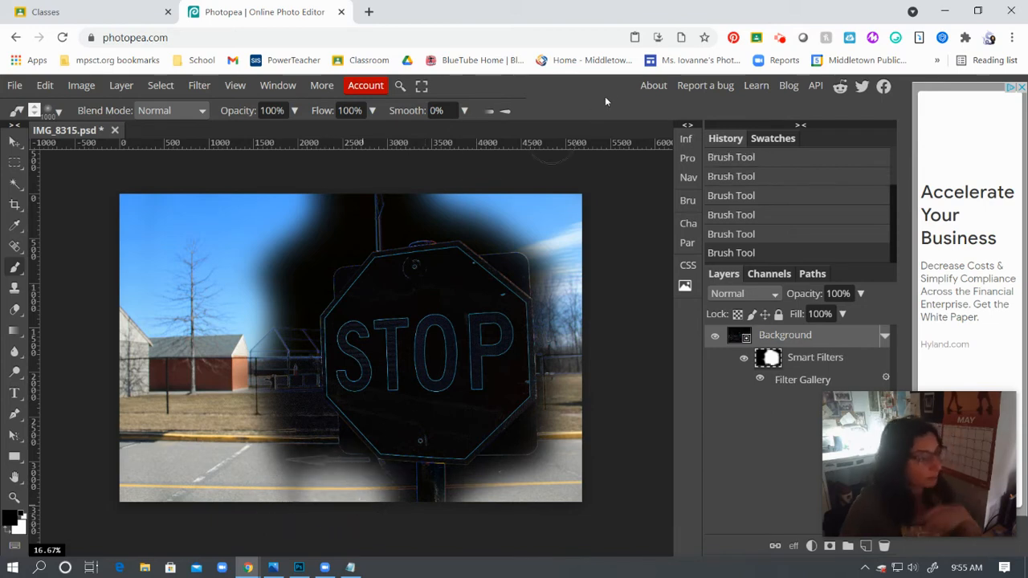
- Reduce the brush size to 400 px for masking around the sign's upper-left corner at 100% zoom
click(689, 177)
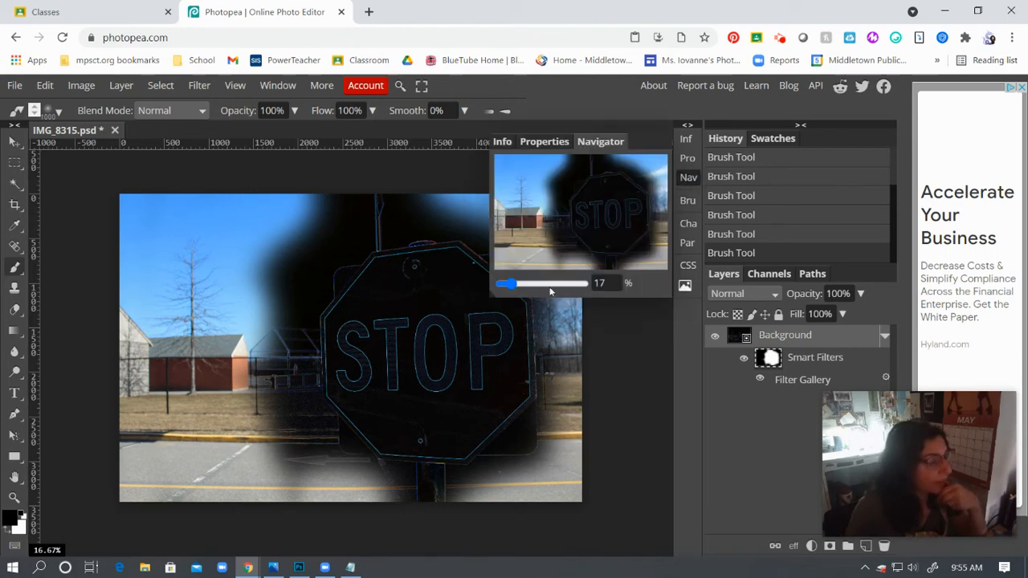
drag(508, 283, 521, 283)
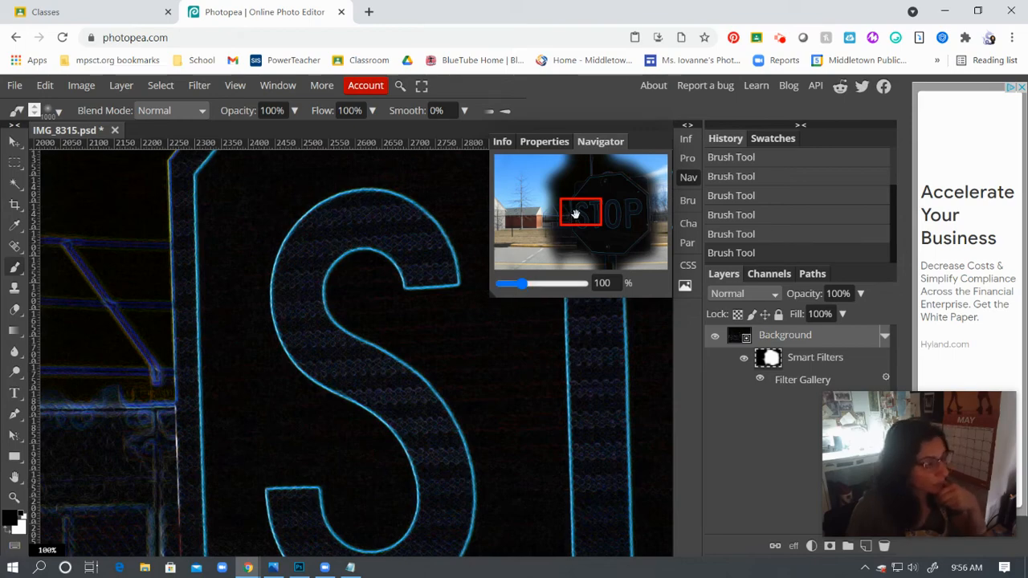
drag(575, 213, 565, 195)
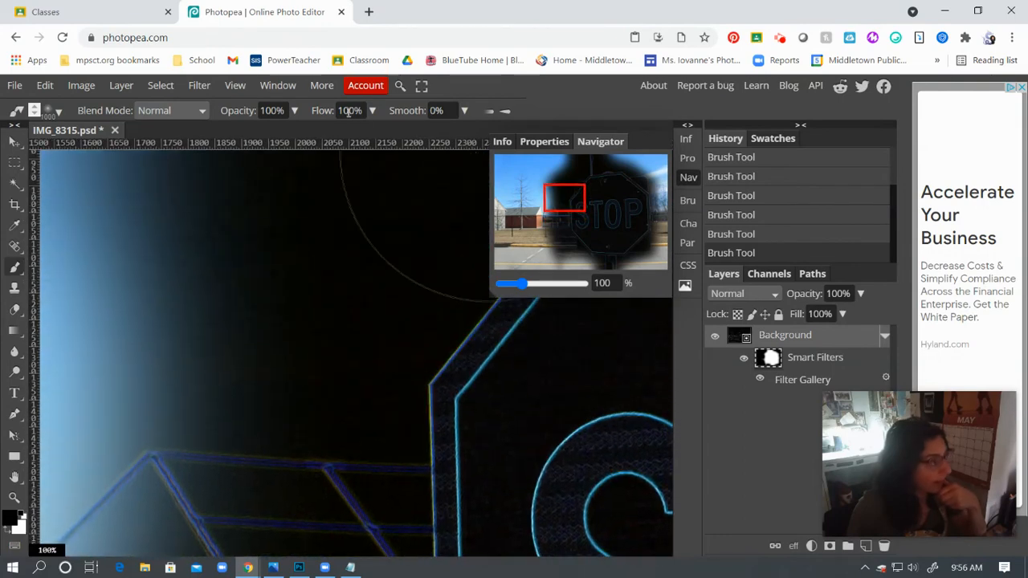
click(235, 86)
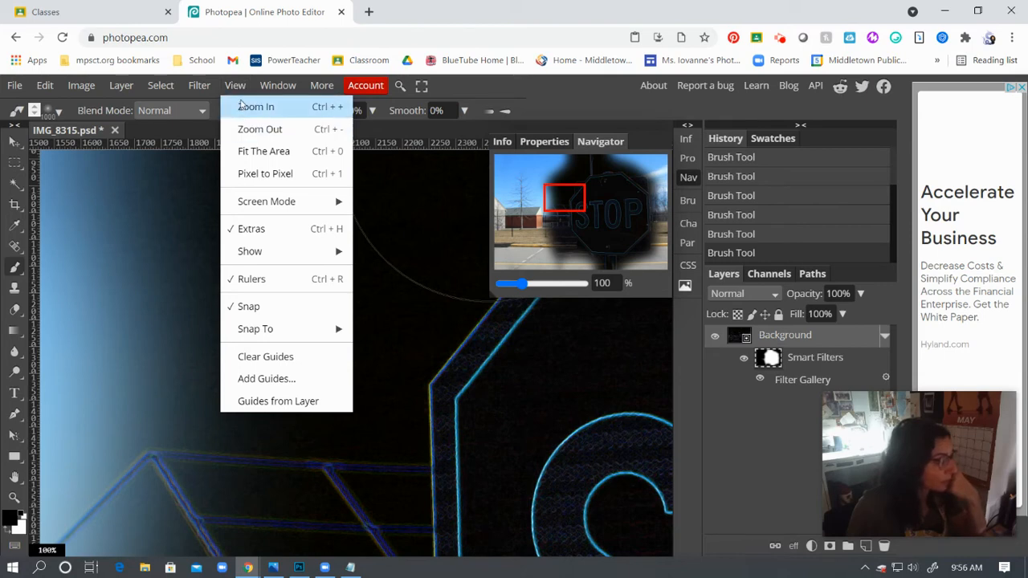
click(226, 88)
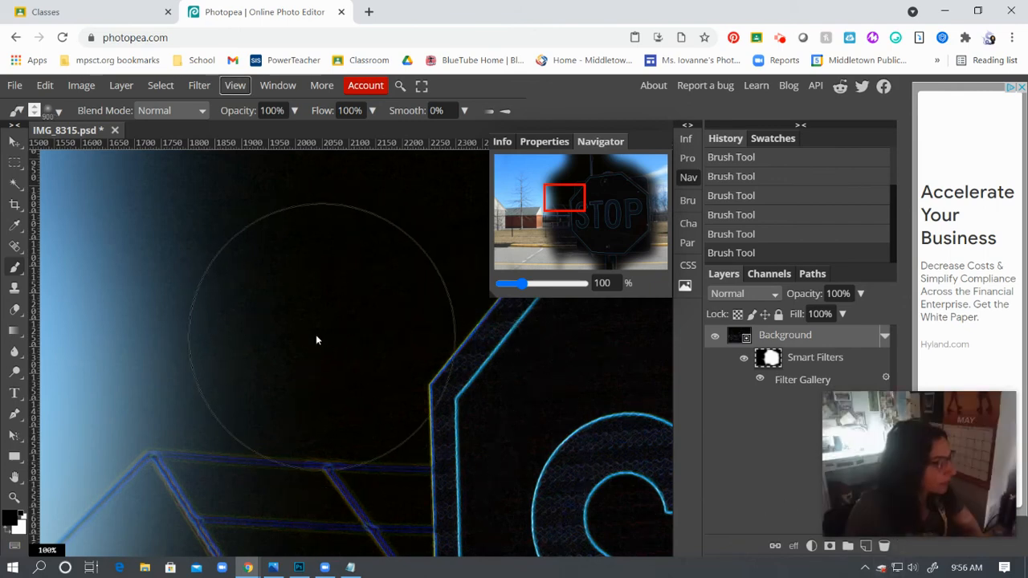
key(bracketleft)
key(bracketleft)
key(bracketleft)
key(bracketleft)
key(bracketleft)
key(bracketleft)
key(bracketleft)
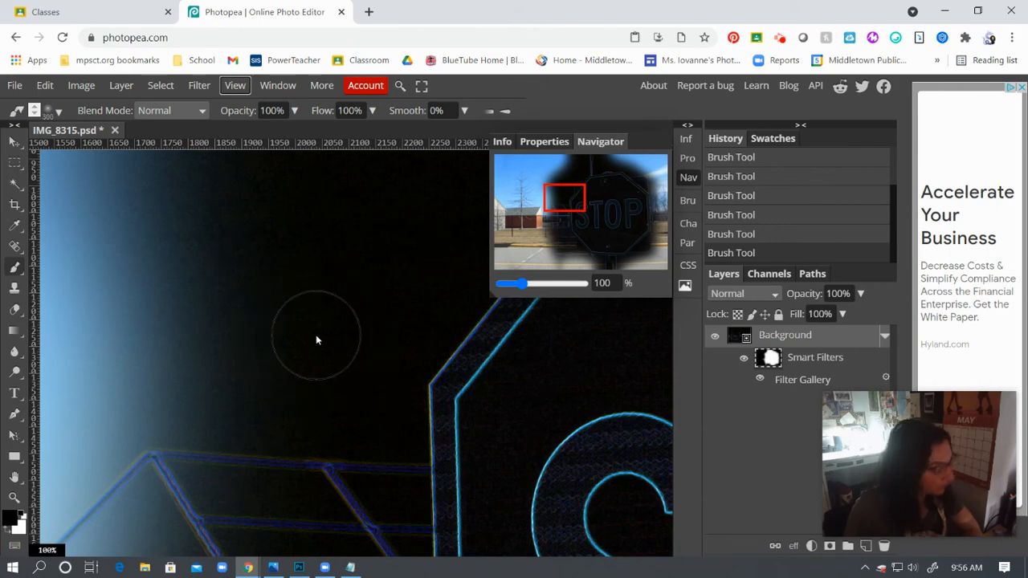
key(bracketright)
key(bracketright)
key(bracketright)
key(bracketright)
key(bracketright)
key(bracketright)
key(bracketright)
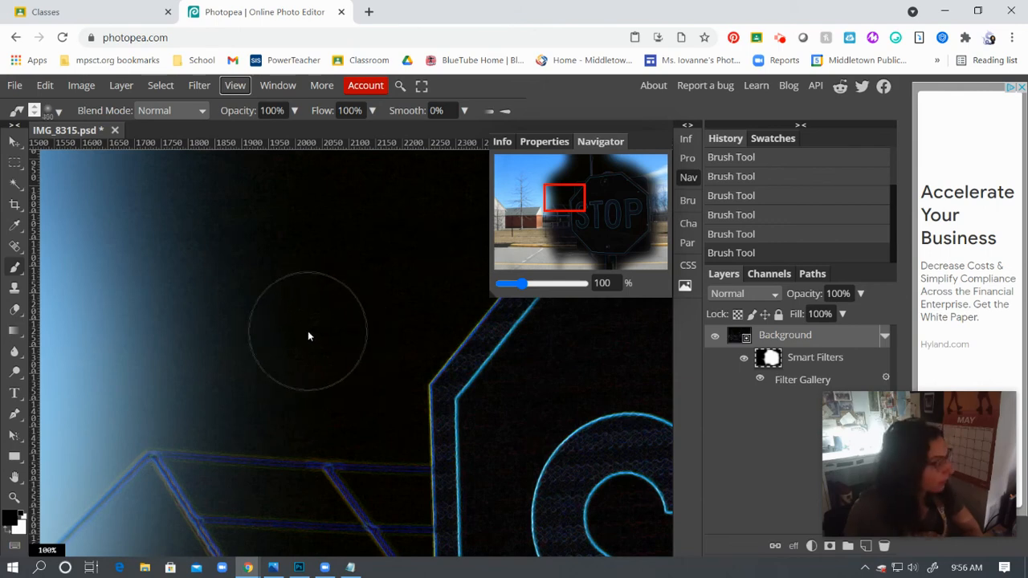
key(bracketleft)
key(bracketleft)
key(bracketleft)
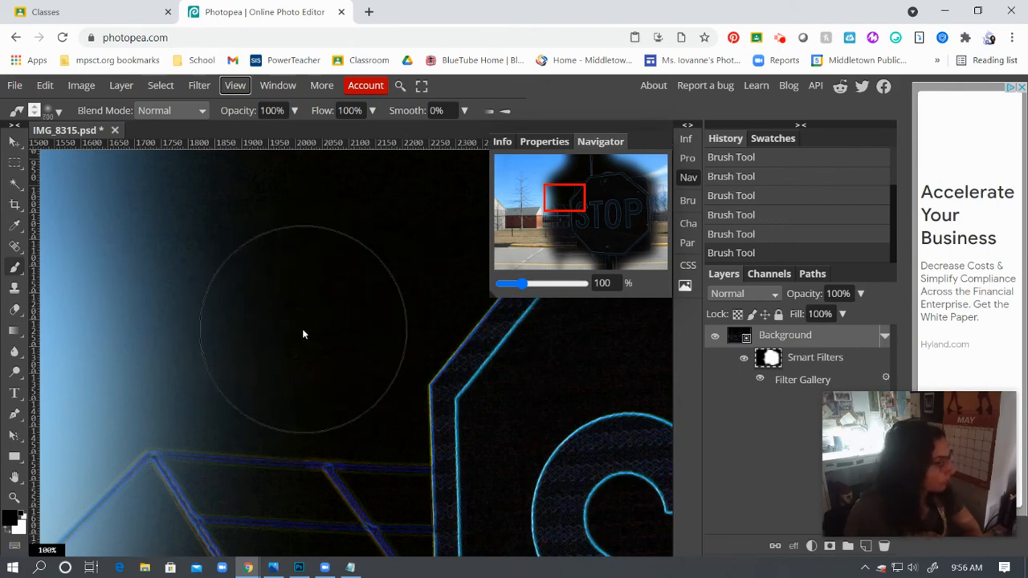
key(bracketleft)
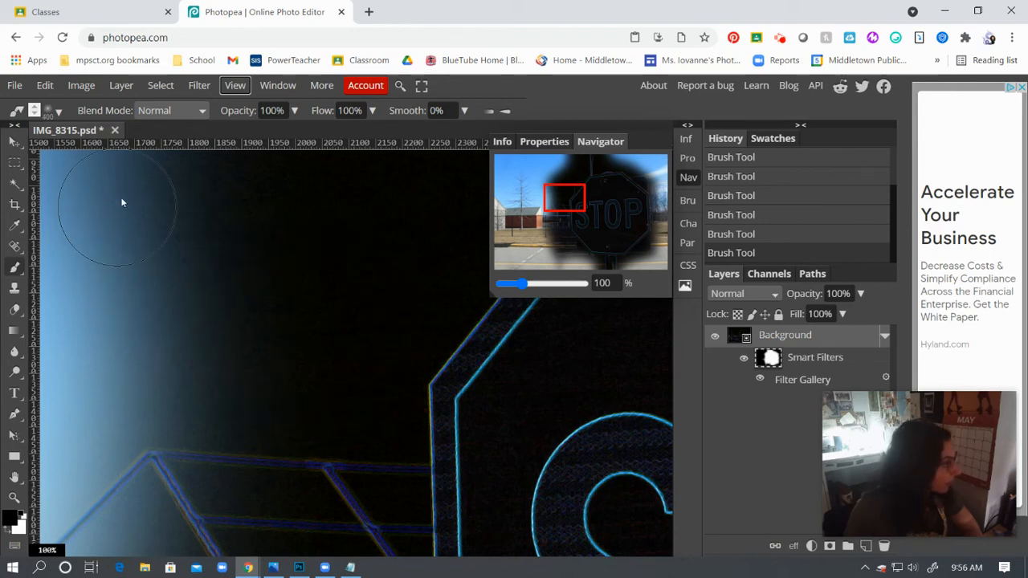
- Paint black on the mask over the sky beside the sign's upper-left corner with a 400 px and a 350 px brush
mouse_move(122, 197)
mouse_down()
mouse_move(171, 231)
mouse_move(179, 275)
mouse_move(110, 509)
mouse_move(143, 459)
mouse_move(148, 494)
mouse_move(260, 257)
mouse_move(279, 183)
mouse_move(242, 174)
mouse_move(234, 160)
mouse_move(258, 154)
mouse_move(416, 178)
mouse_move(387, 193)
mouse_move(423, 170)
mouse_move(357, 276)
mouse_move(283, 348)
mouse_up()
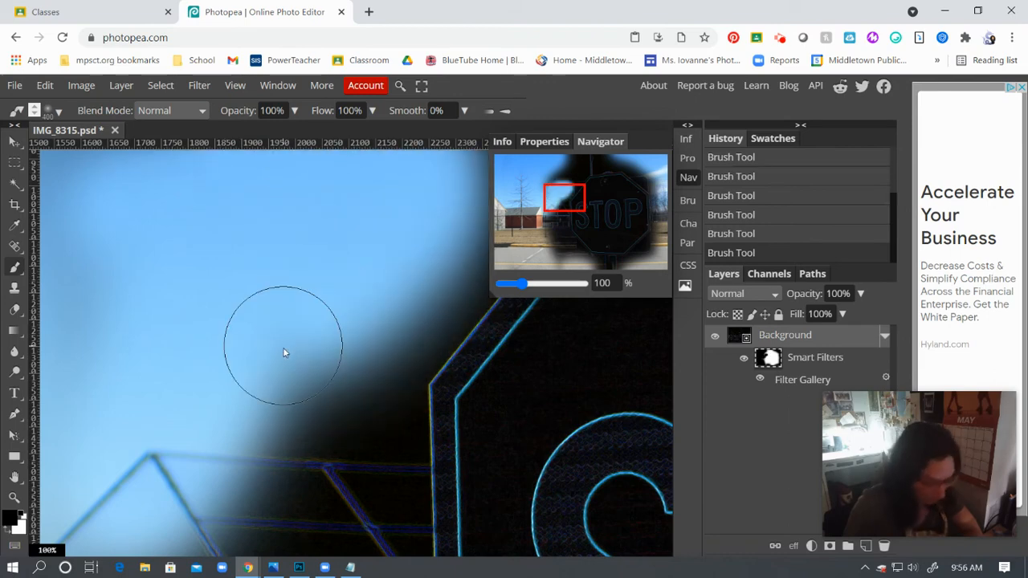
key(bracketright)
key(bracketright)
key(bracketleft)
key(bracketleft)
key(bracketleft)
key(bracketleft)
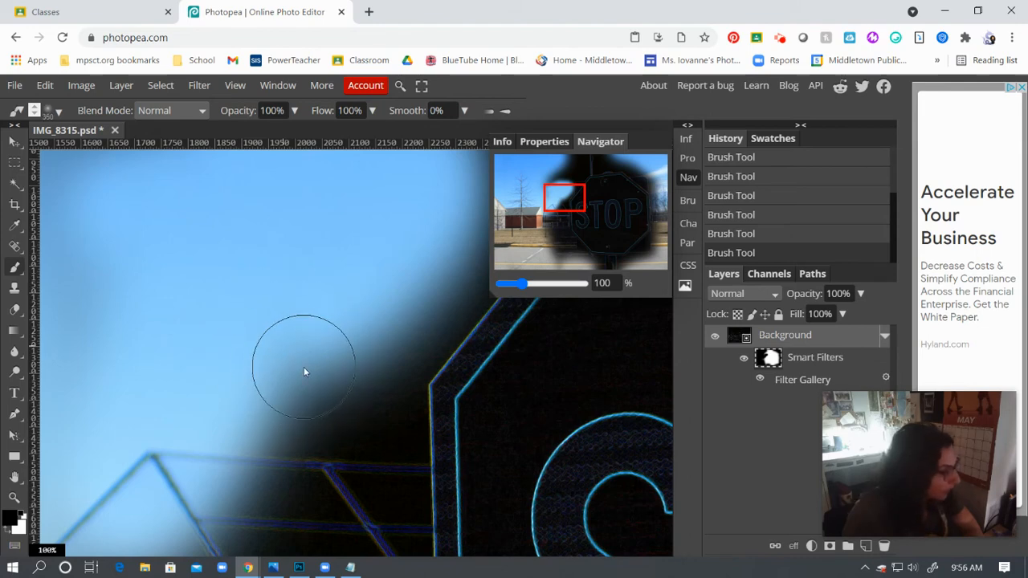
mouse_move(282, 431)
mouse_down()
mouse_move(211, 512)
mouse_move(249, 463)
mouse_move(259, 491)
mouse_move(280, 454)
mouse_move(313, 450)
mouse_move(339, 376)
mouse_move(306, 267)
mouse_up()
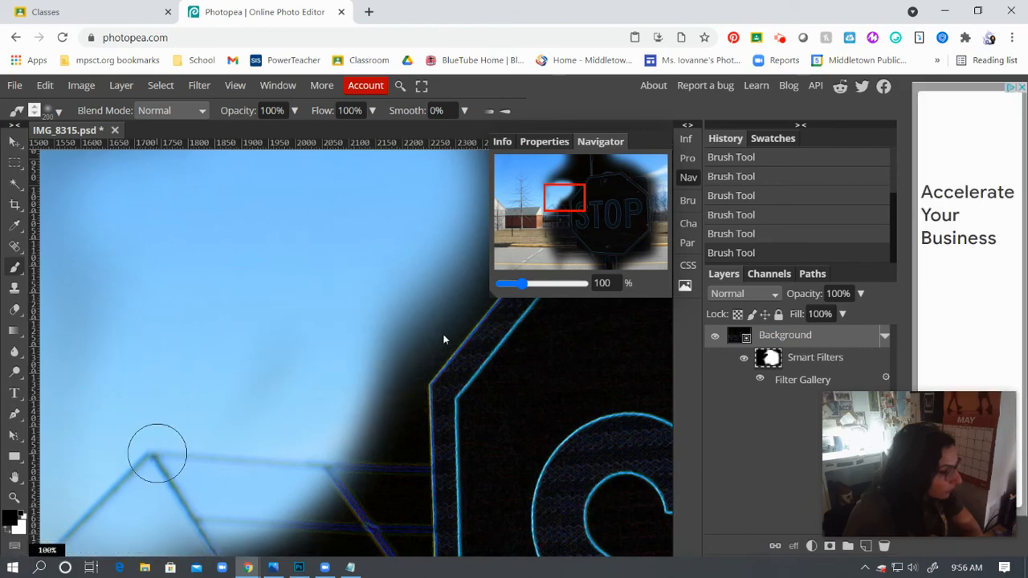
- Mask out the filter close along the sign's upper-left edge with a 200 px brush, refining with a 70 px brush
drag(468, 272, 407, 322)
mouse_move(381, 346)
mouse_down()
mouse_move(372, 361)
mouse_move(388, 567)
mouse_move(337, 436)
mouse_move(351, 448)
mouse_move(341, 461)
mouse_up()
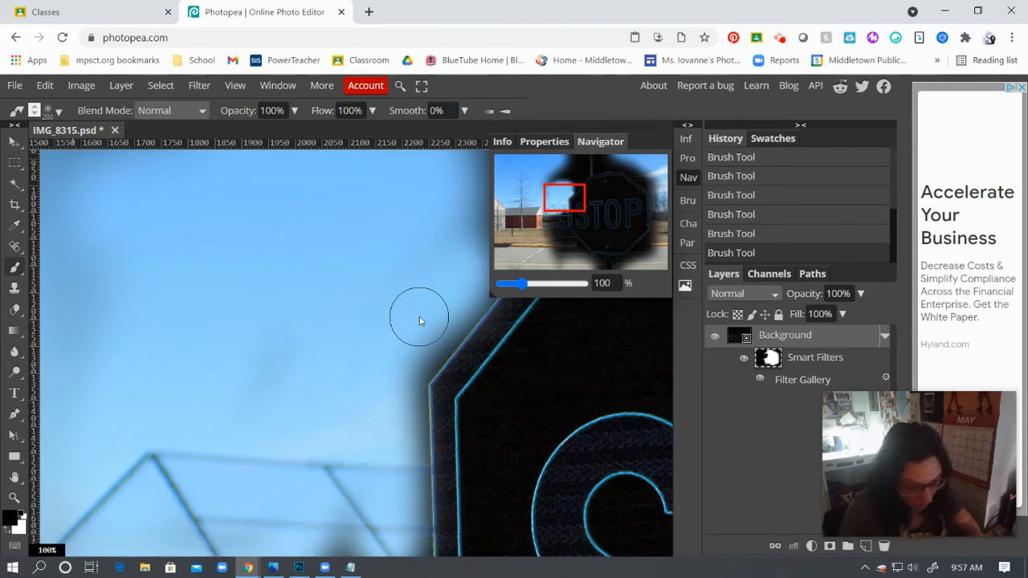
key(bracketleft)
key(bracketleft)
key(bracketleft)
key(bracketleft)
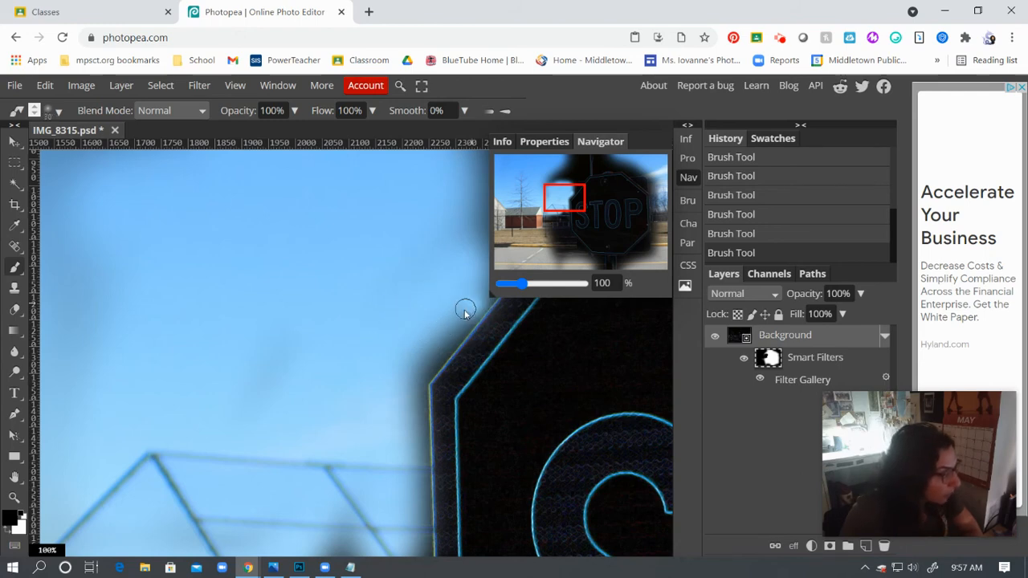
drag(464, 311, 399, 372)
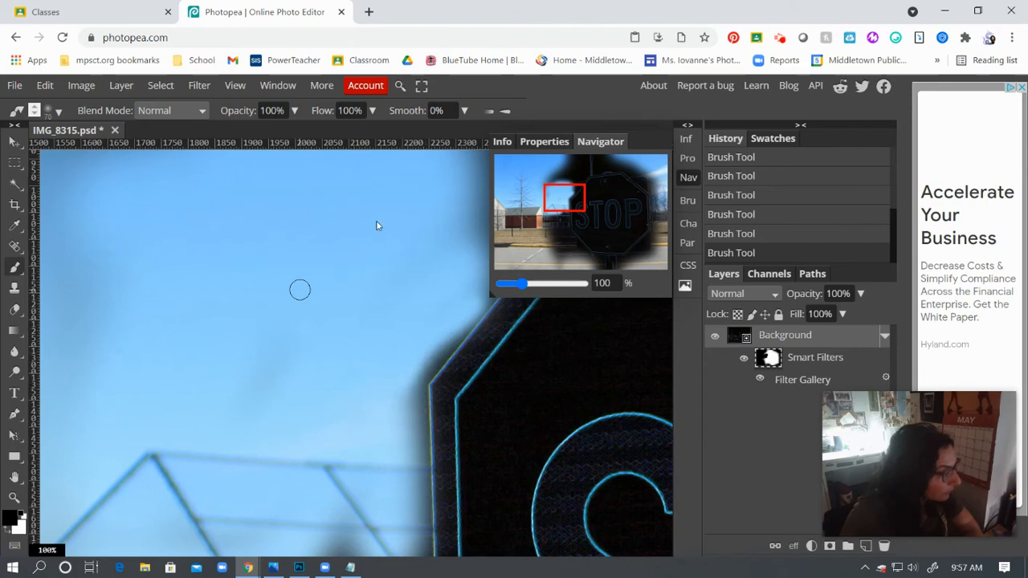
mouse_move(461, 184)
mouse_down()
mouse_move(464, 163)
mouse_move(467, 192)
mouse_up()
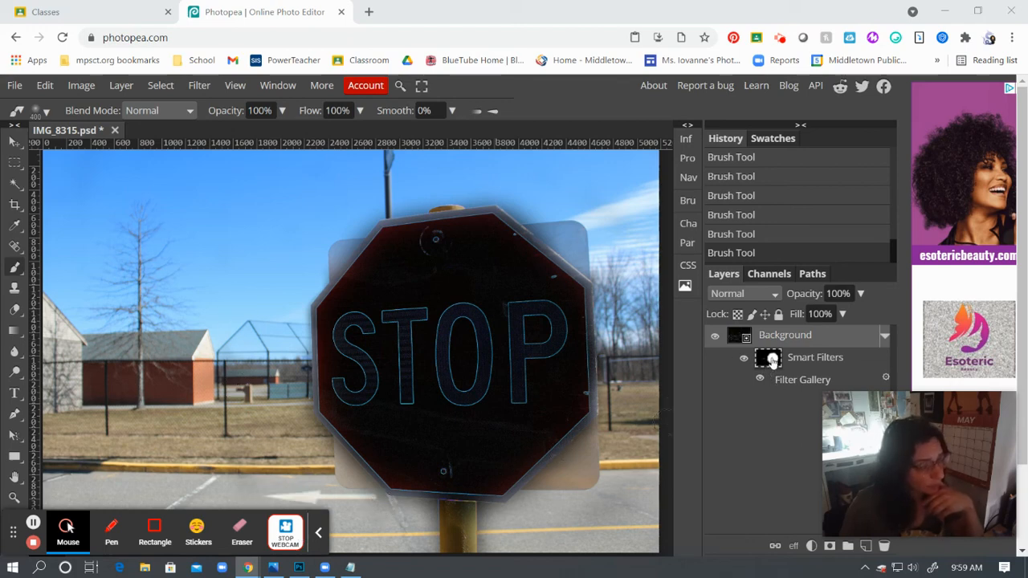
- Fit the whole photo in the view and examine the masked filter around the stop sign
click(688, 178)
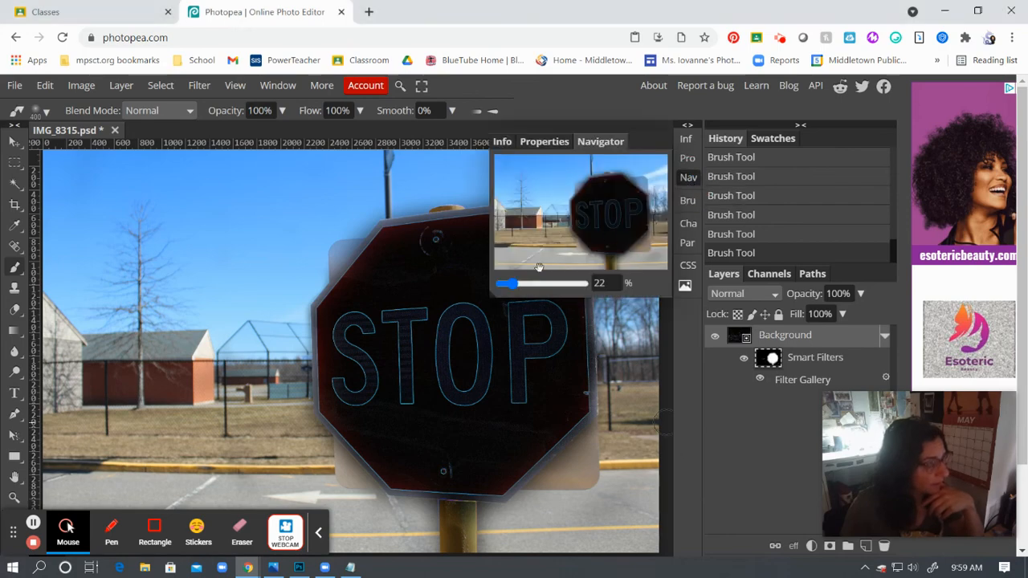
mouse_move(512, 285)
mouse_down()
mouse_move(522, 286)
mouse_move(511, 286)
mouse_up()
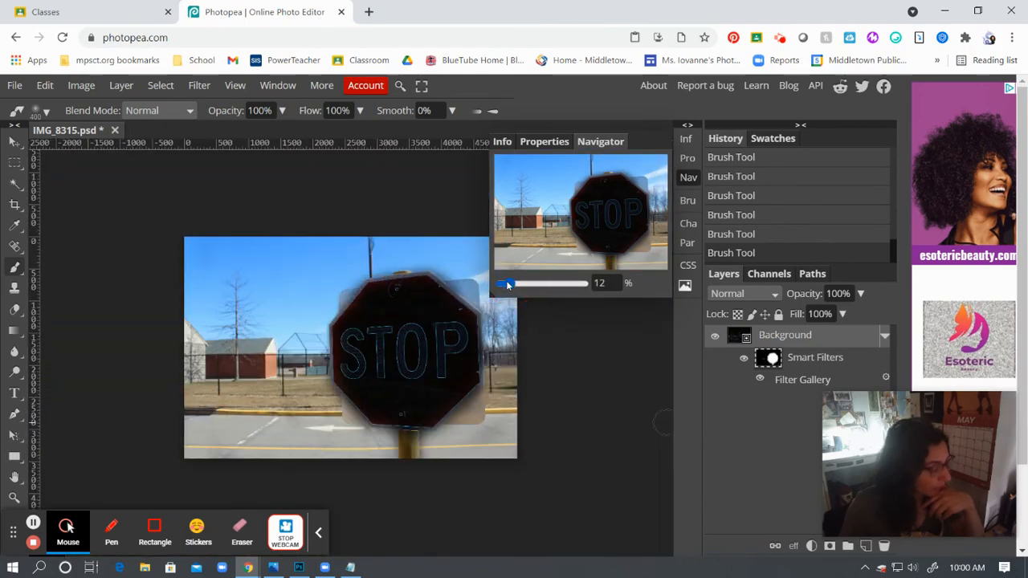
click(237, 86)
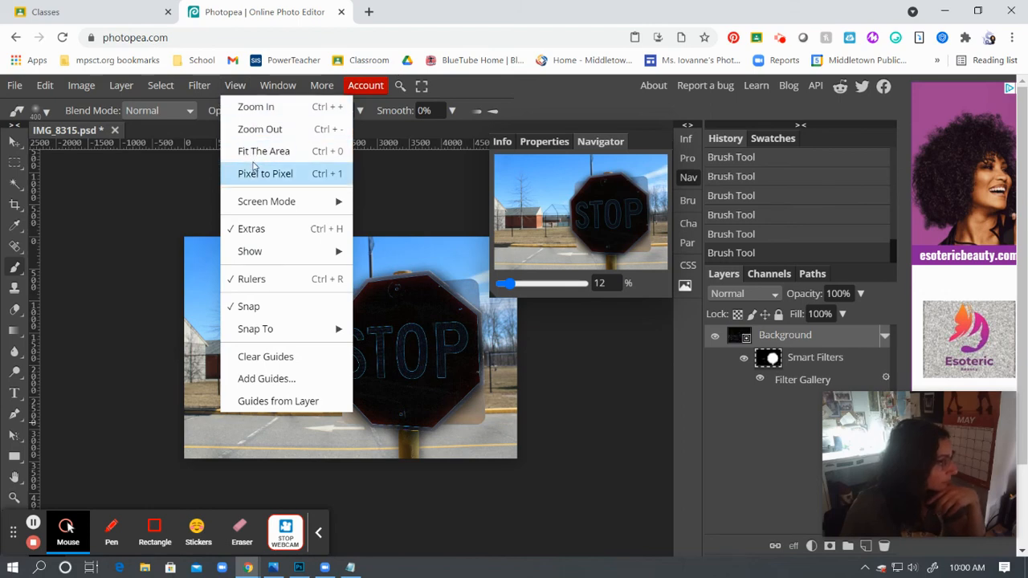
click(257, 151)
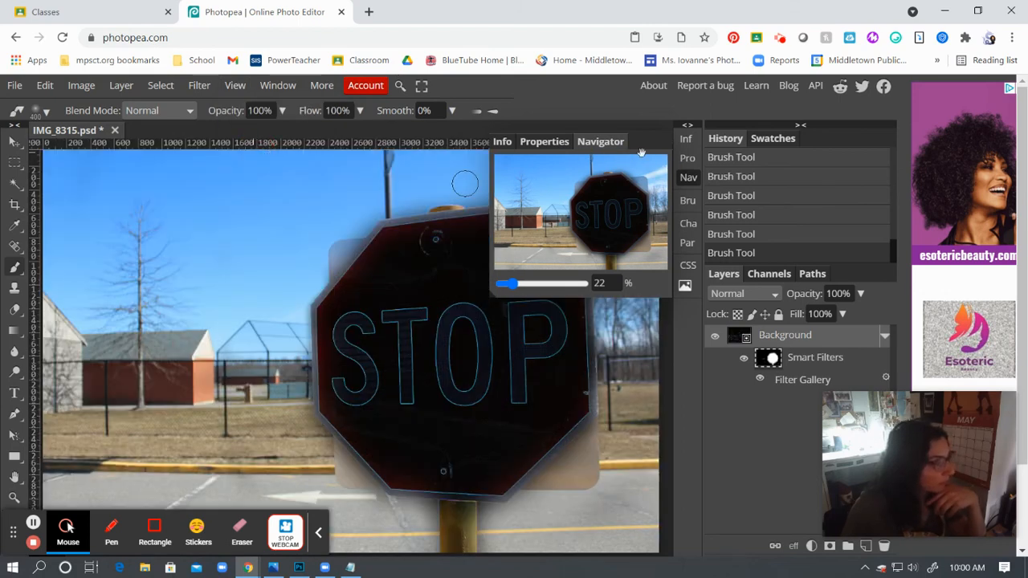
click(687, 125)
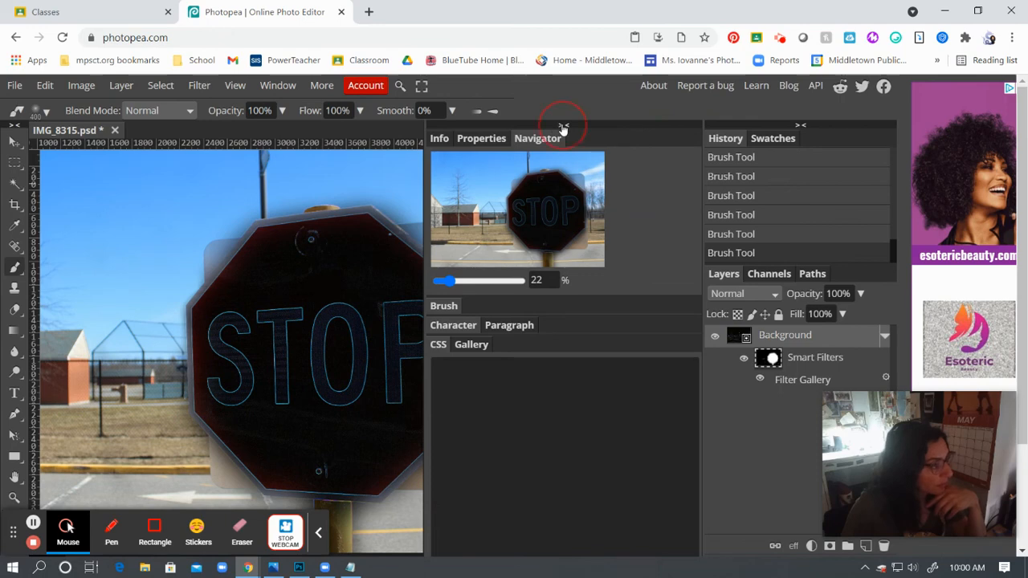
click(562, 129)
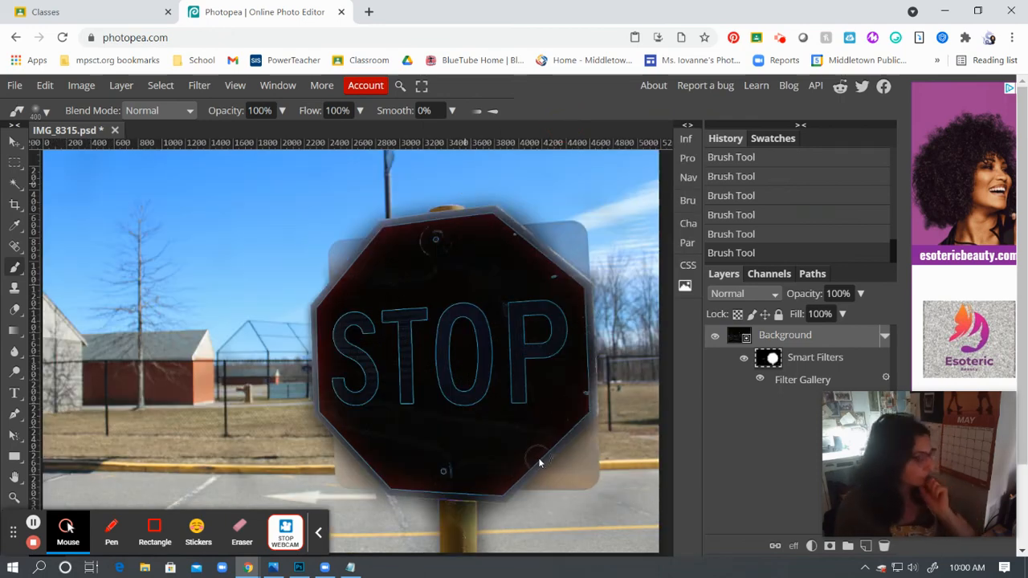